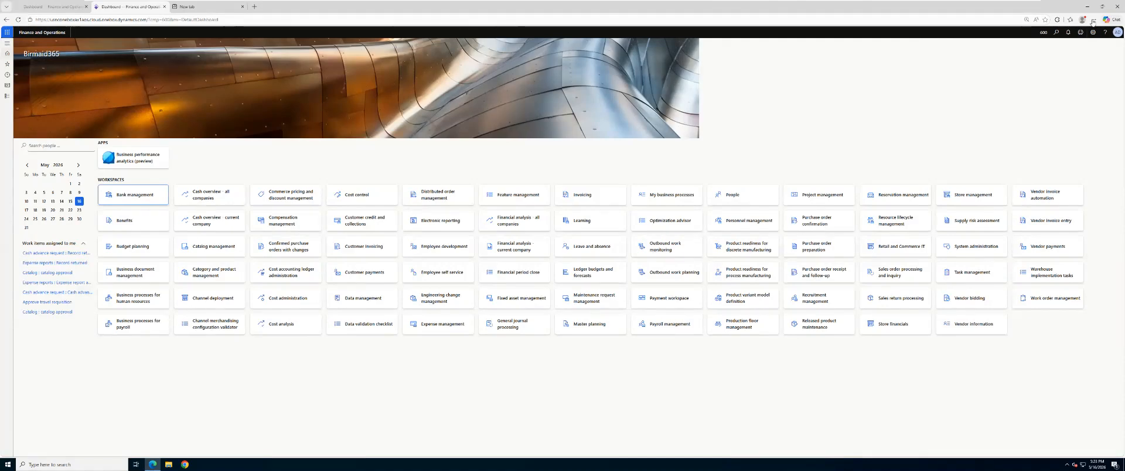
Step: Increase the browser's page zoom to enlarge the Finance and Operations dashboard
left_click(1094, 20)
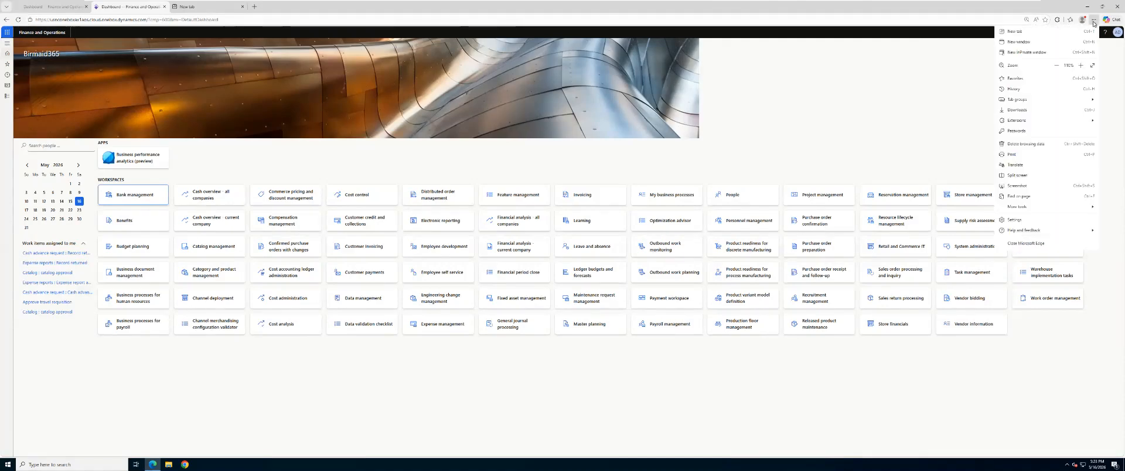
left_click(1081, 66)
left_click(1081, 65)
left_click(1081, 66)
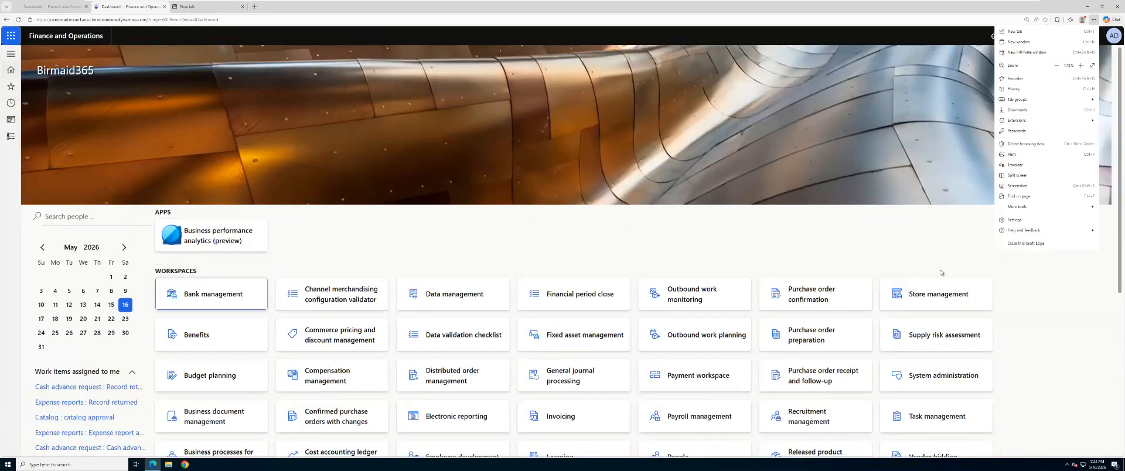
left_click(957, 256)
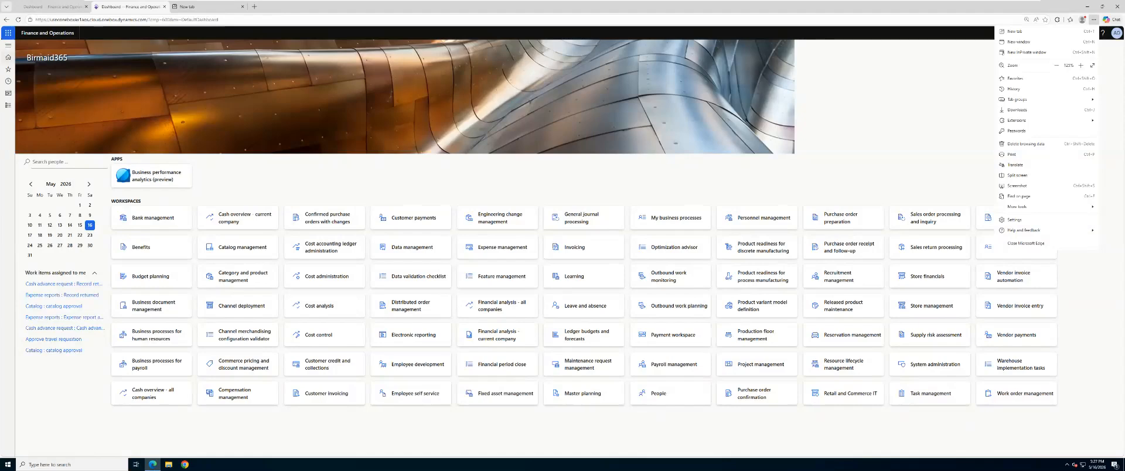
Step: Open the Exchange rate types page under Currencies in the General ledger module
left_click(7, 107)
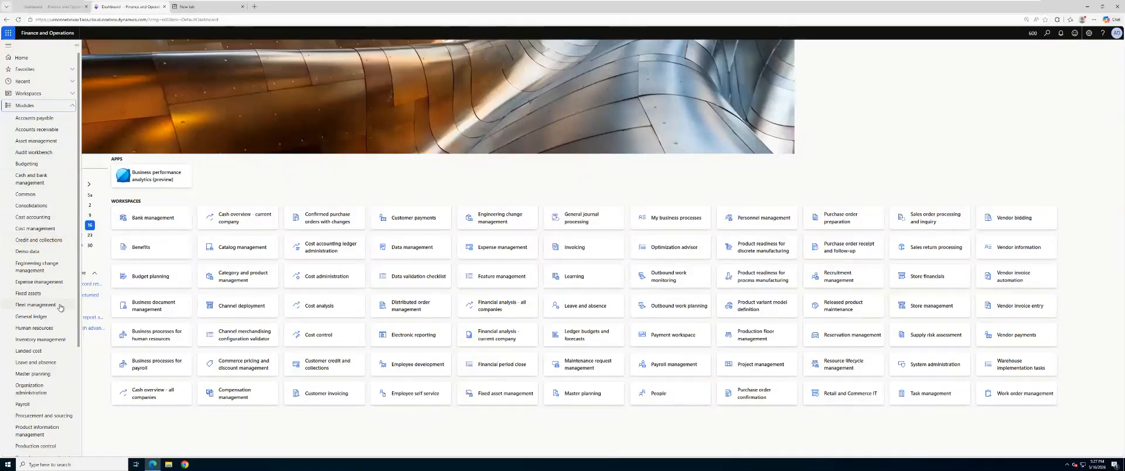
scroll(81, 288, "down", 2)
scroll(76, 287, "down", 5)
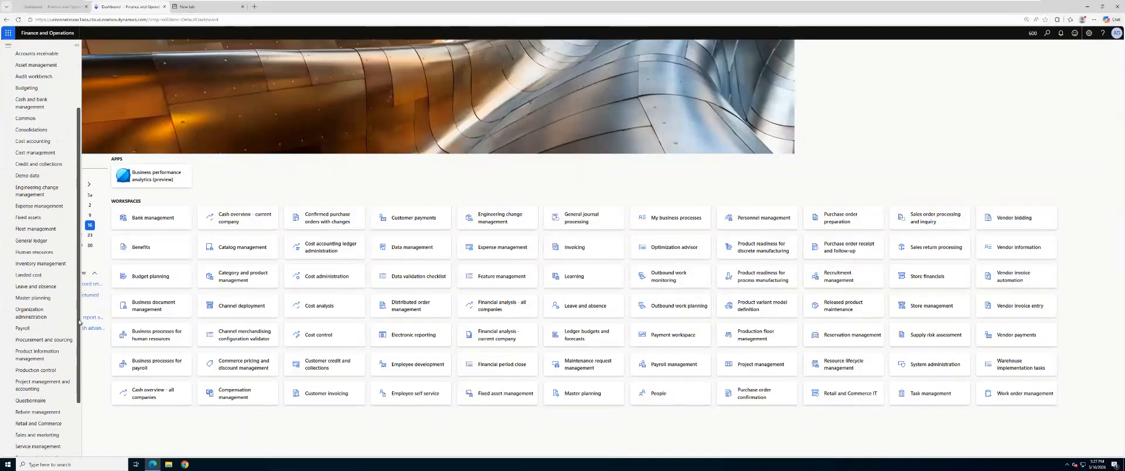
scroll(63, 285, "up", 5)
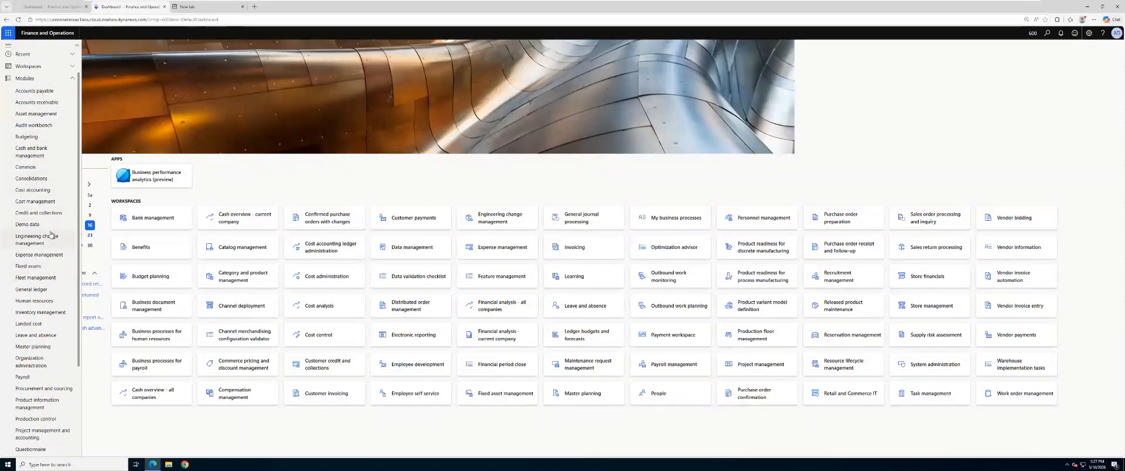
left_click(35, 290)
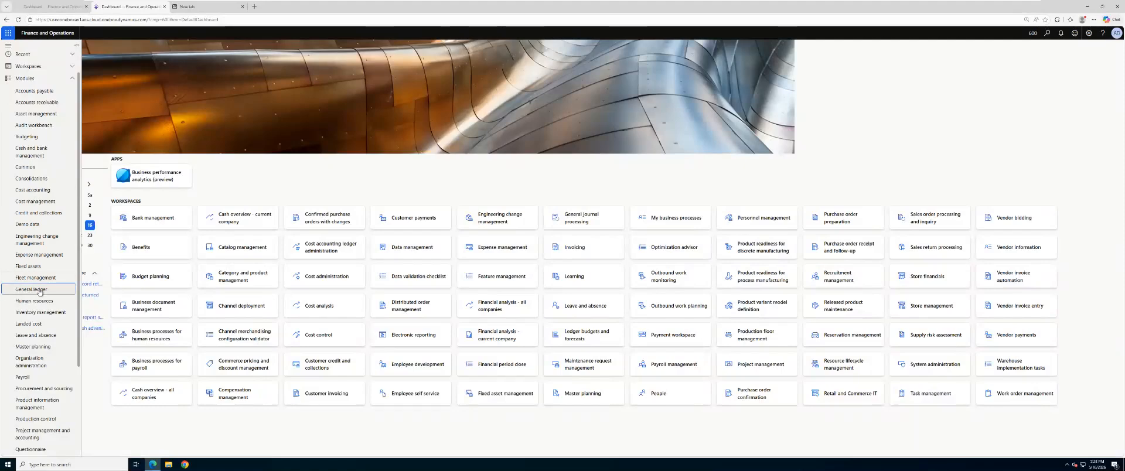
double_click(40, 290)
left_click(51, 289)
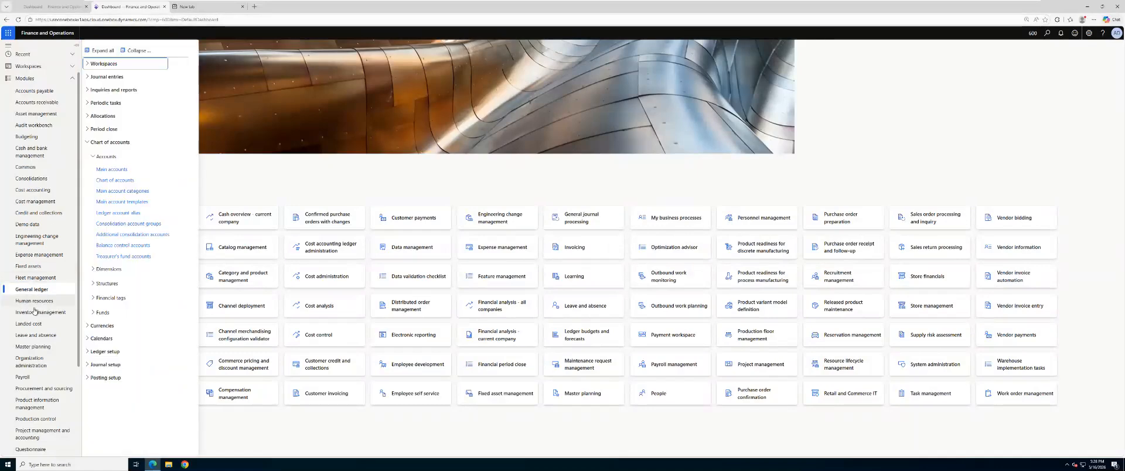
left_click(140, 52)
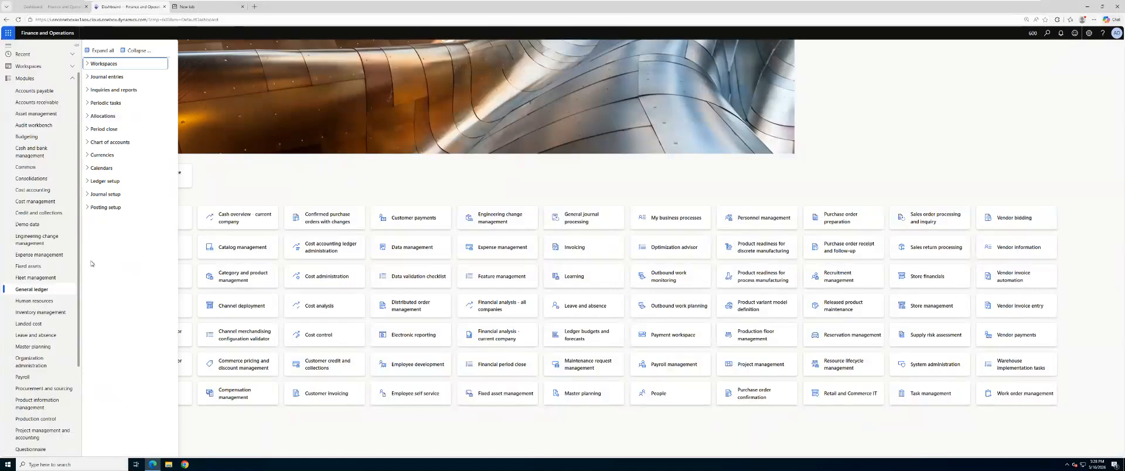
left_click(86, 155)
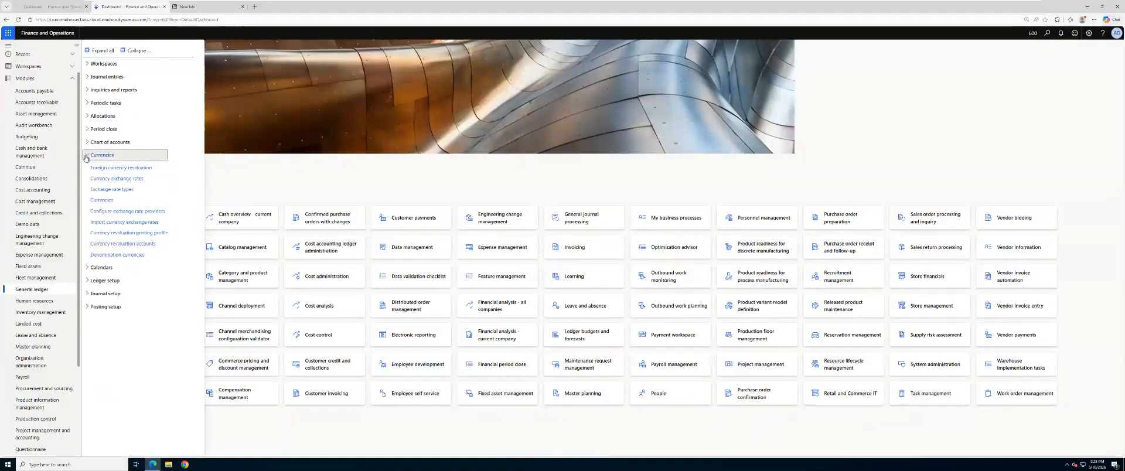
left_click(109, 189)
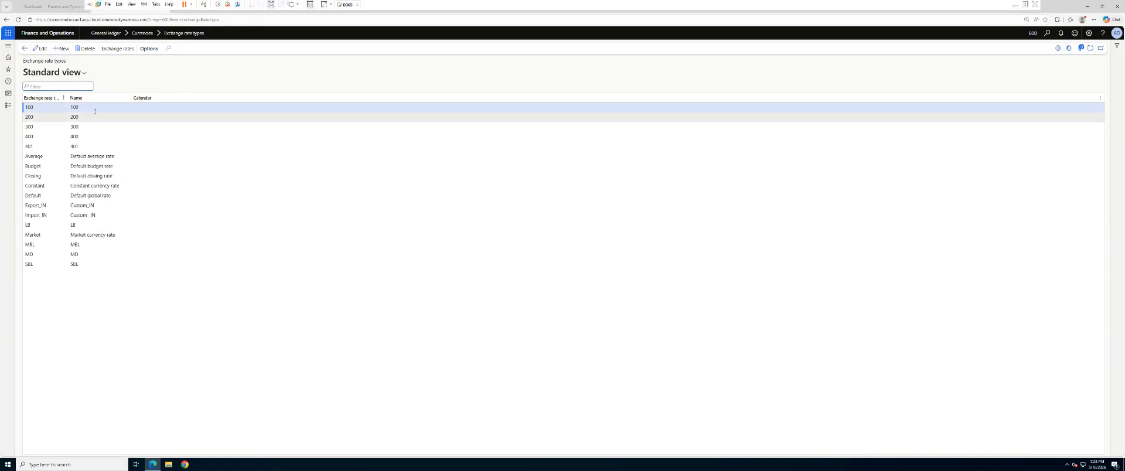
Step: Create and save a new exchange rate type 600 with the name Birmaid365
left_click(62, 48)
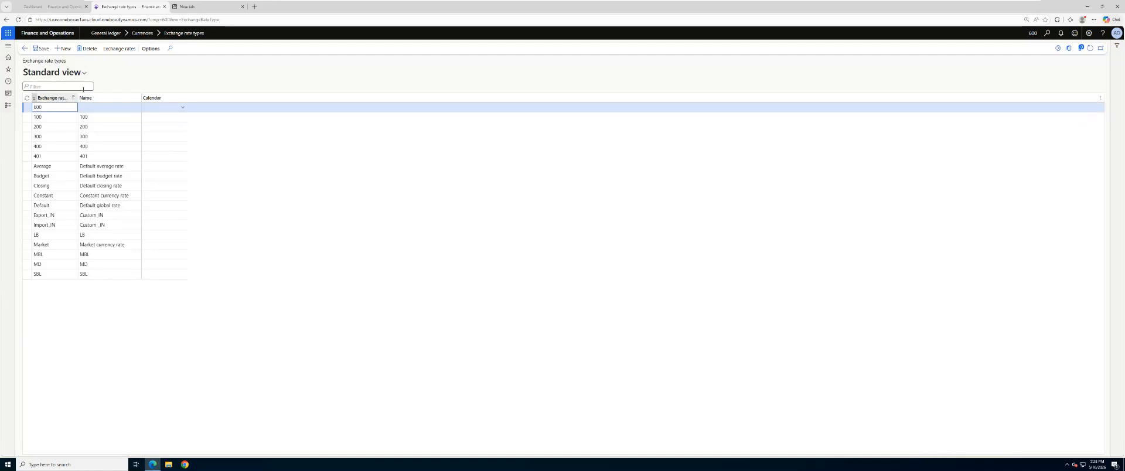
left_click(101, 109)
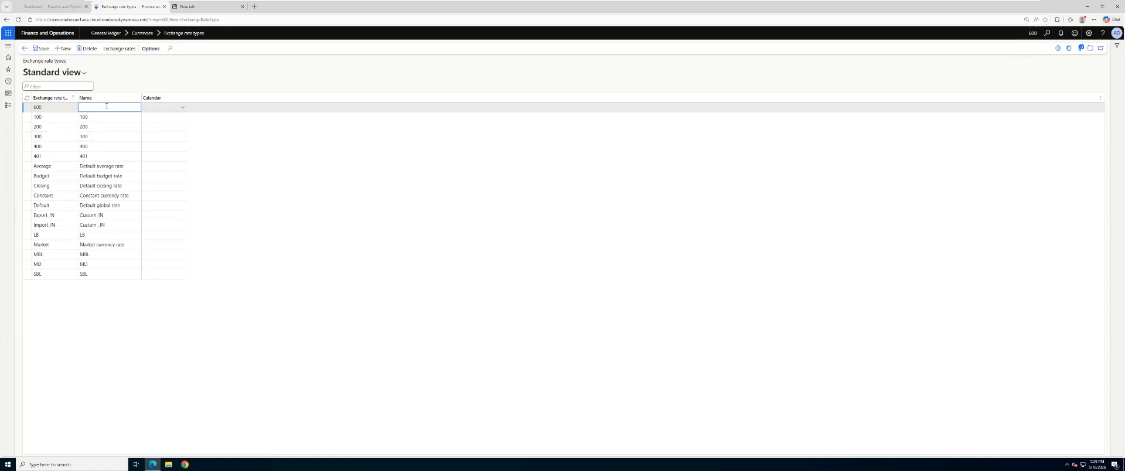
type("irmaid")
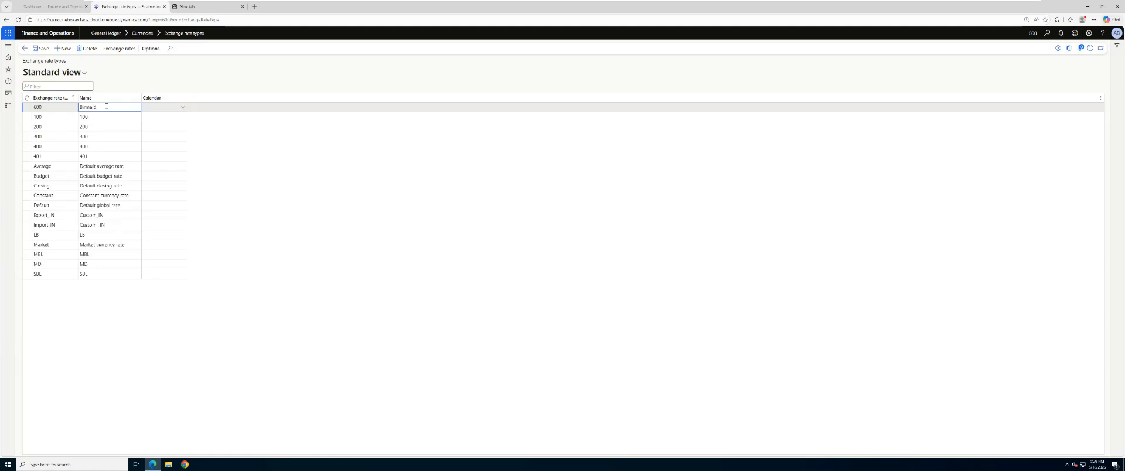
type("365")
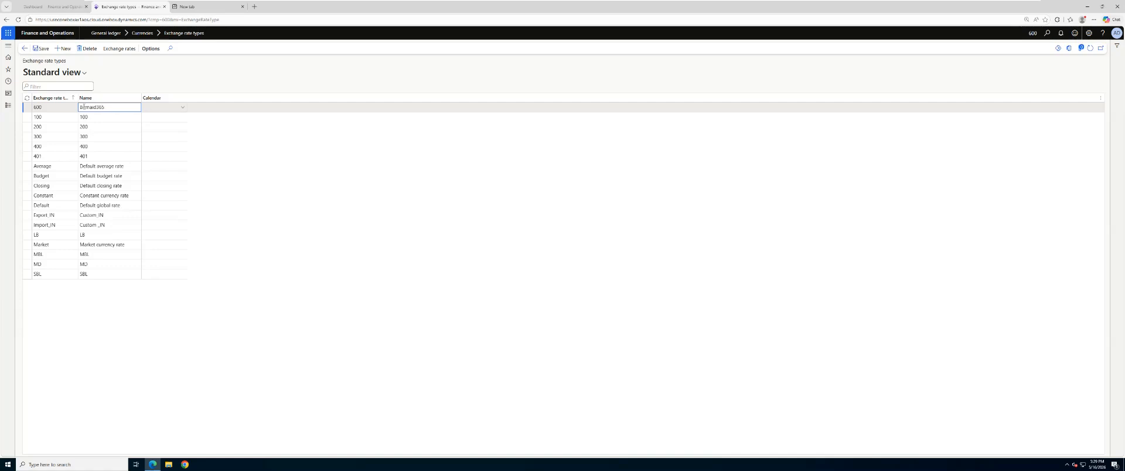
left_click(39, 48)
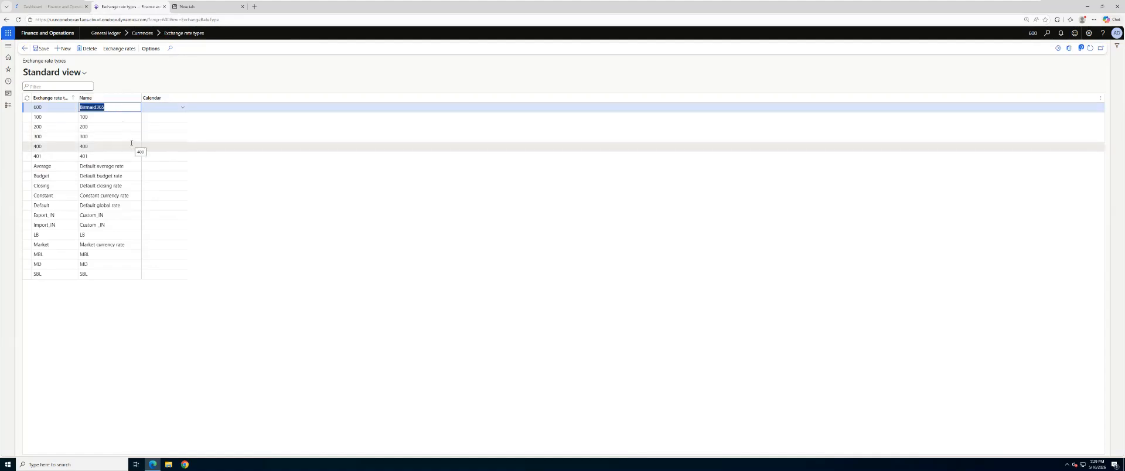
Step: Open the exchange rates of type 600 and duplicate that page in a second browser tab
left_click(125, 51)
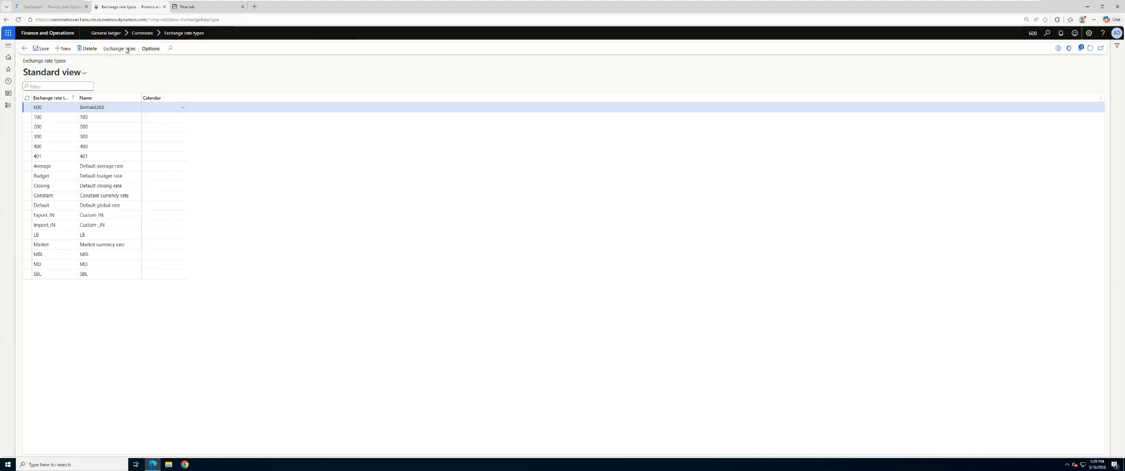
right_click(131, 11)
left_click(158, 49)
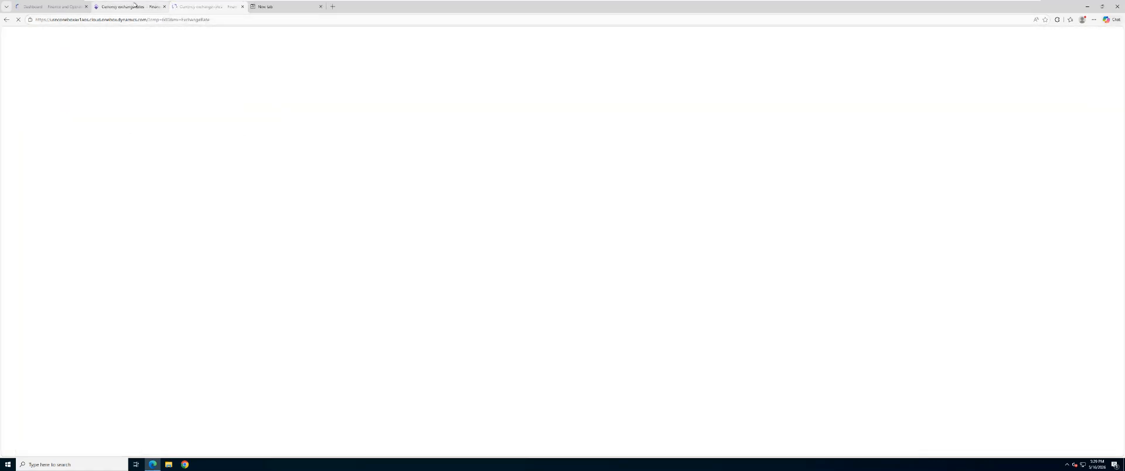
left_click(135, 6)
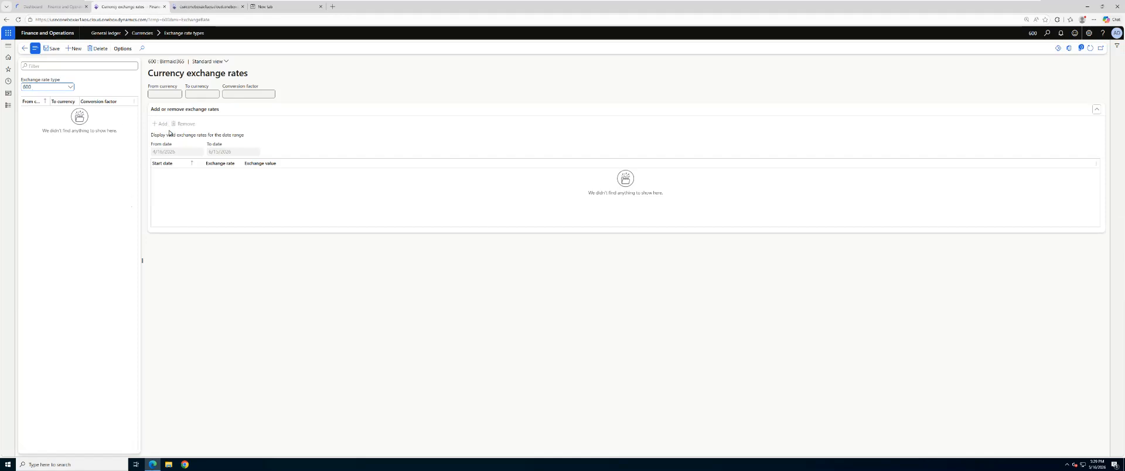
left_click(208, 7)
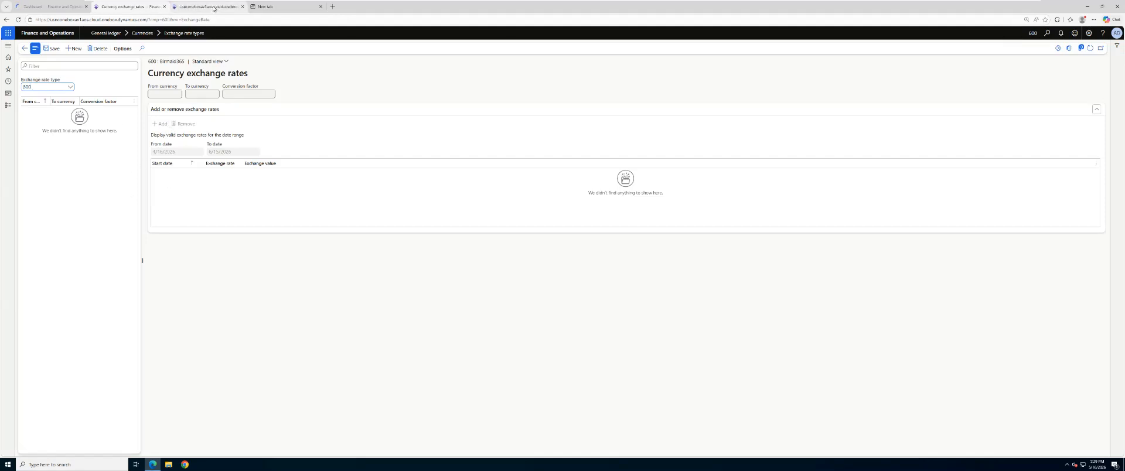
Step: In the duplicated page, open Currency exchange rates under Currencies in the General ledger module
left_click(8, 105)
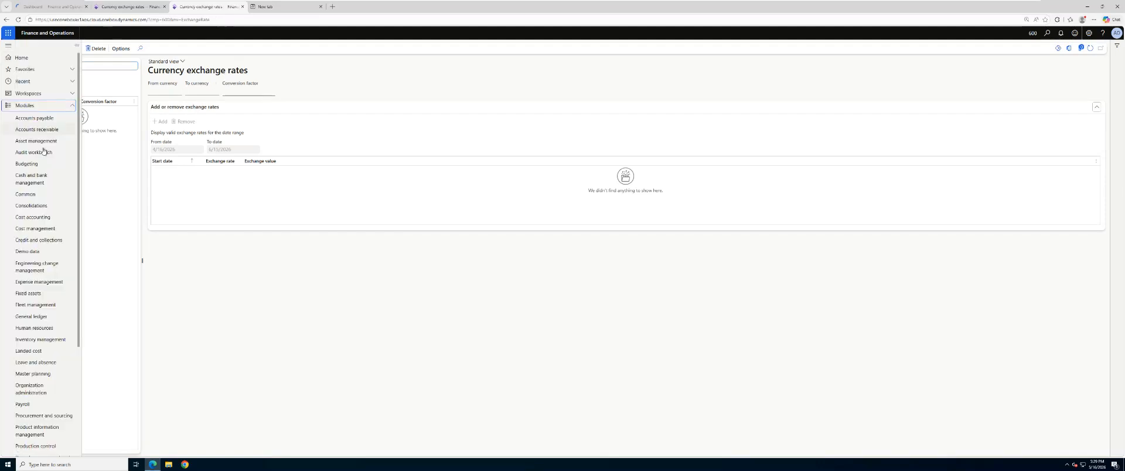
scroll(37, 274, "down", 1)
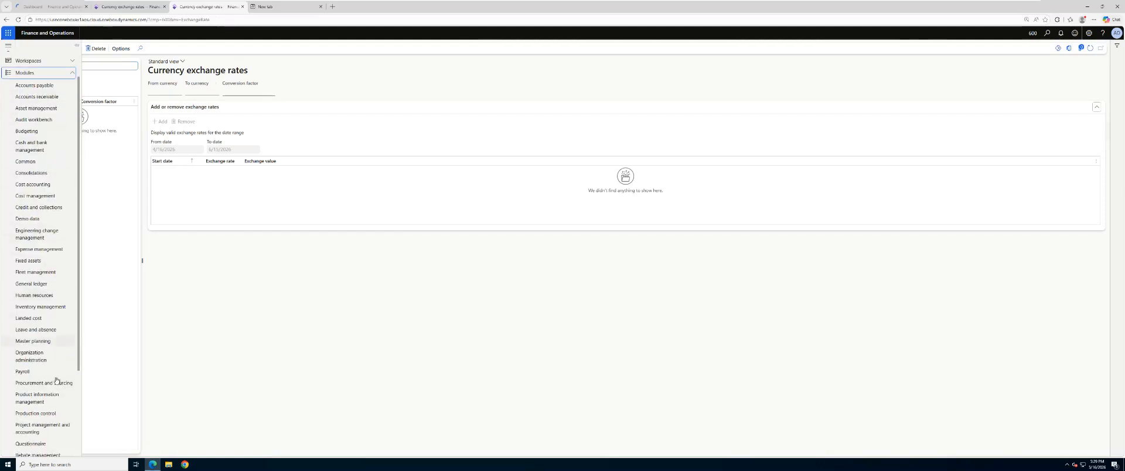
left_click(38, 286)
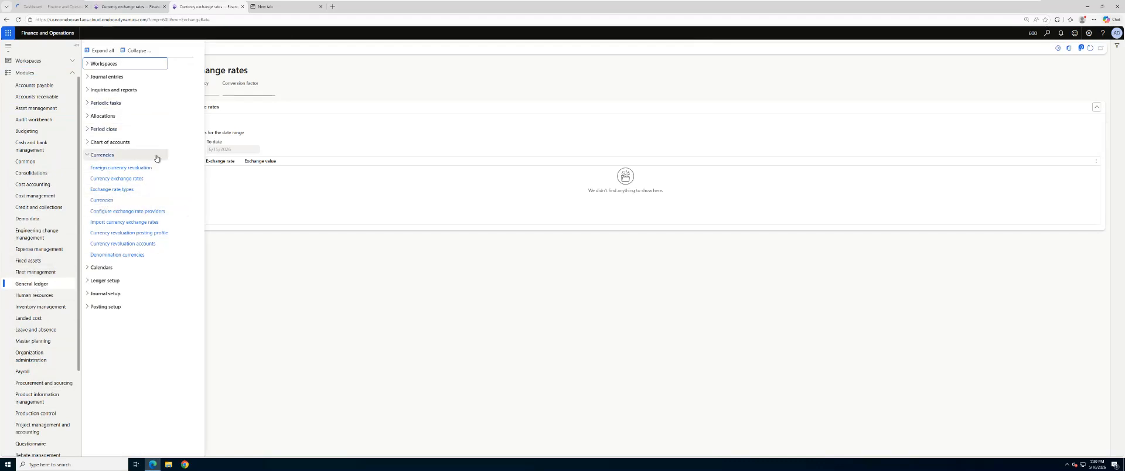
left_click(125, 182)
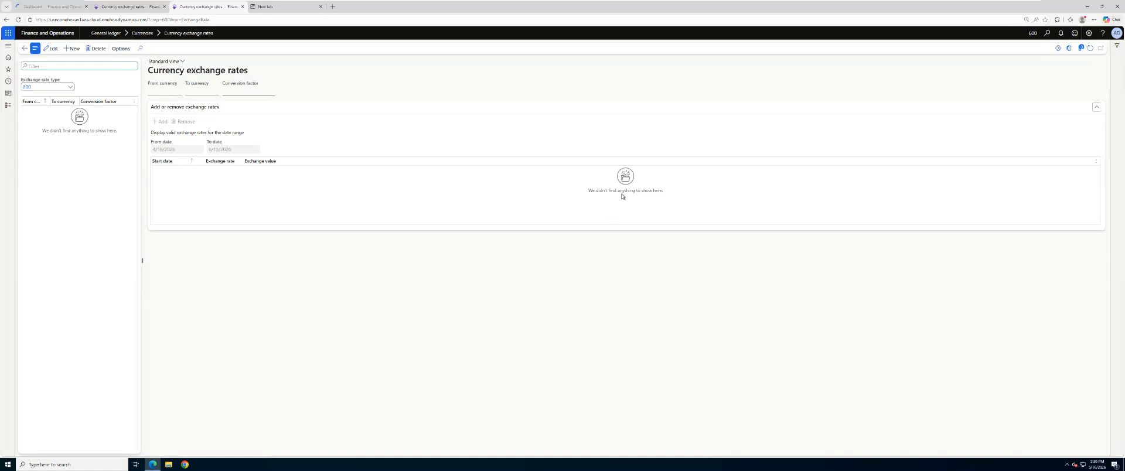
Step: Return to the original exchange rates page and start a new currency pair for exchange rate type 600
left_click(167, 10)
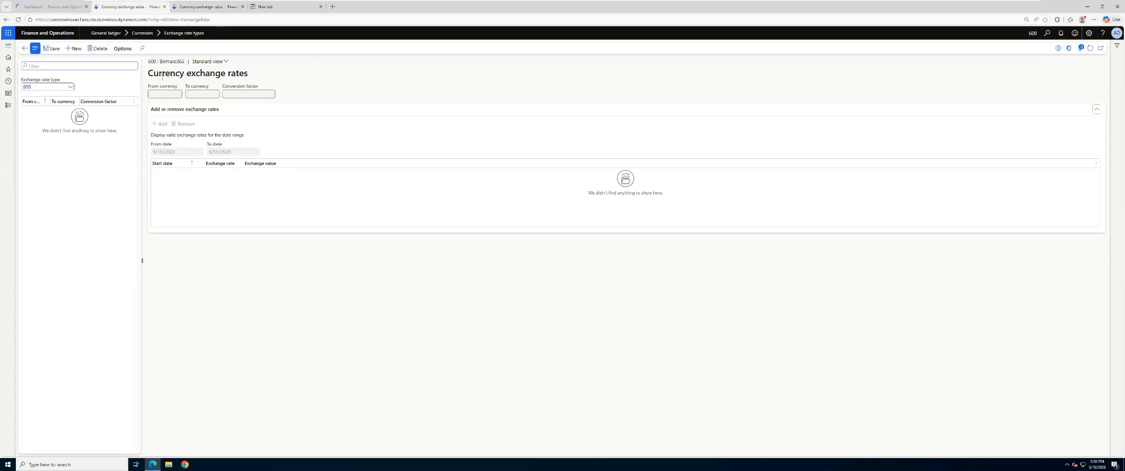
left_click(35, 88)
left_click(75, 49)
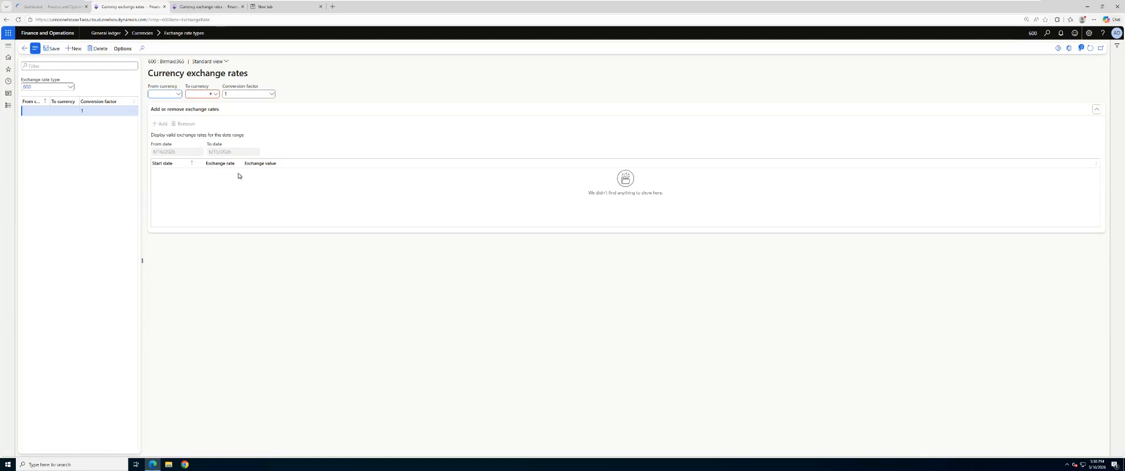
Step: In the duplicated page, open Legal entities under Organizations in the Organization administration module
left_click(174, 7)
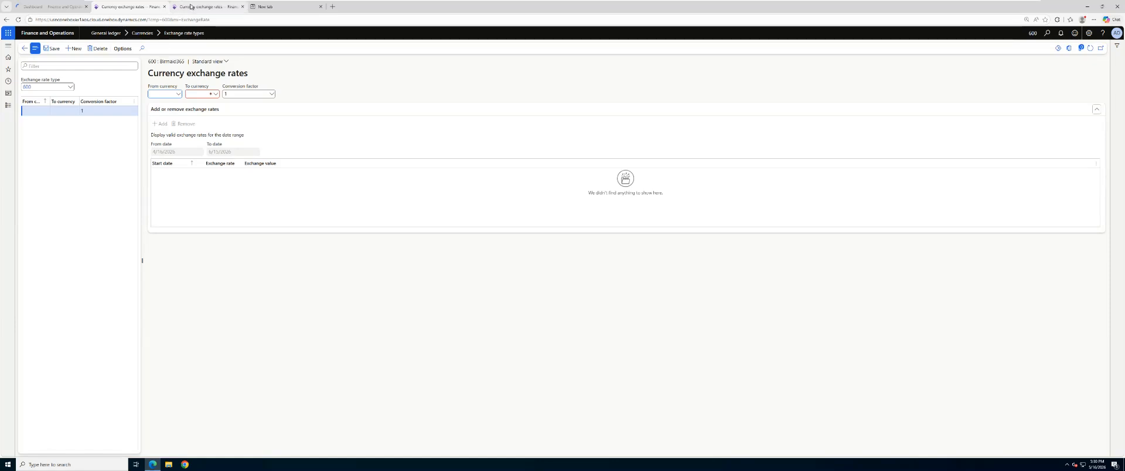
left_click(9, 107)
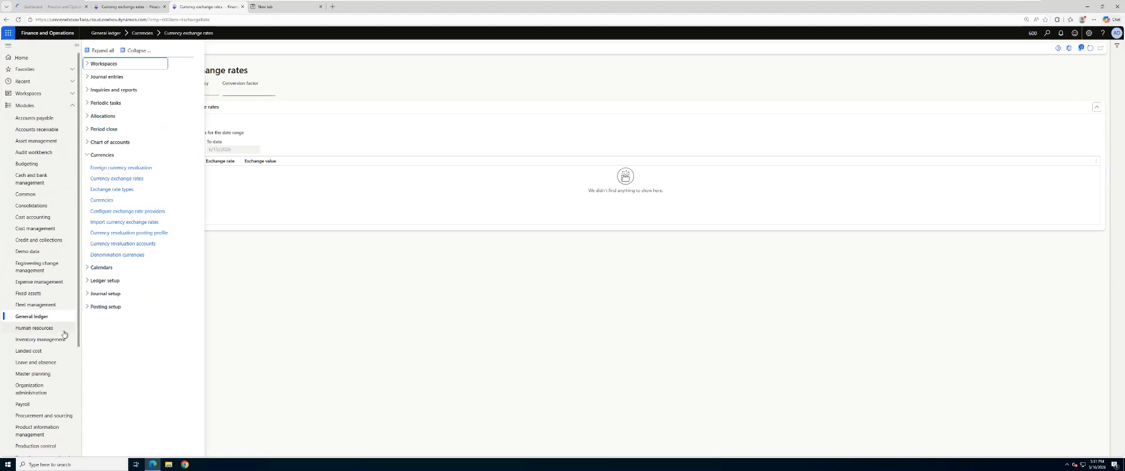
scroll(50, 270, "down", 3)
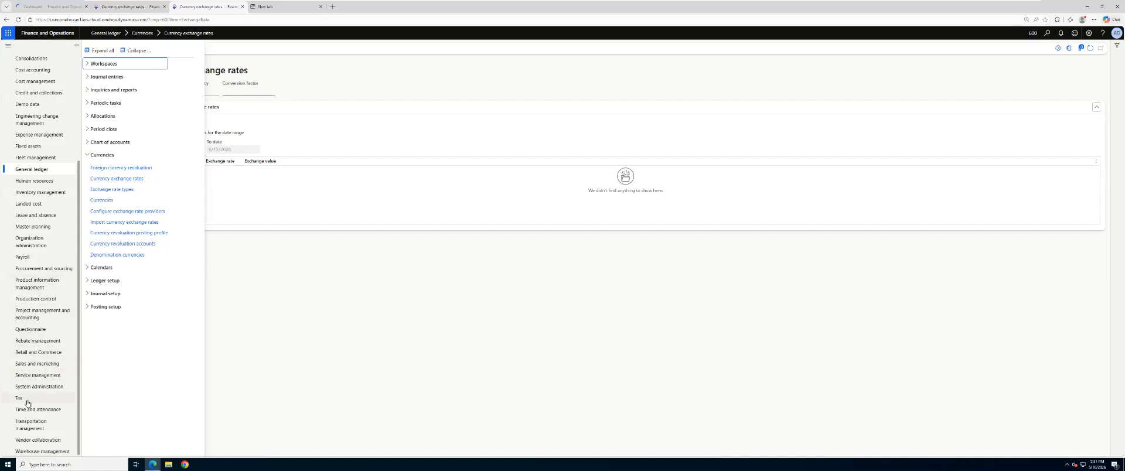
scroll(33, 389, "up", 1)
left_click(37, 276)
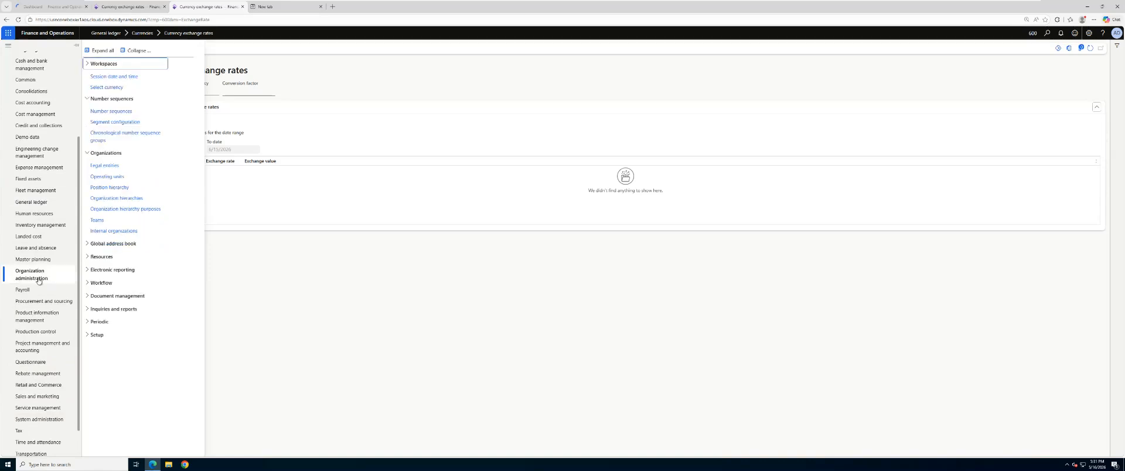
left_click(114, 167)
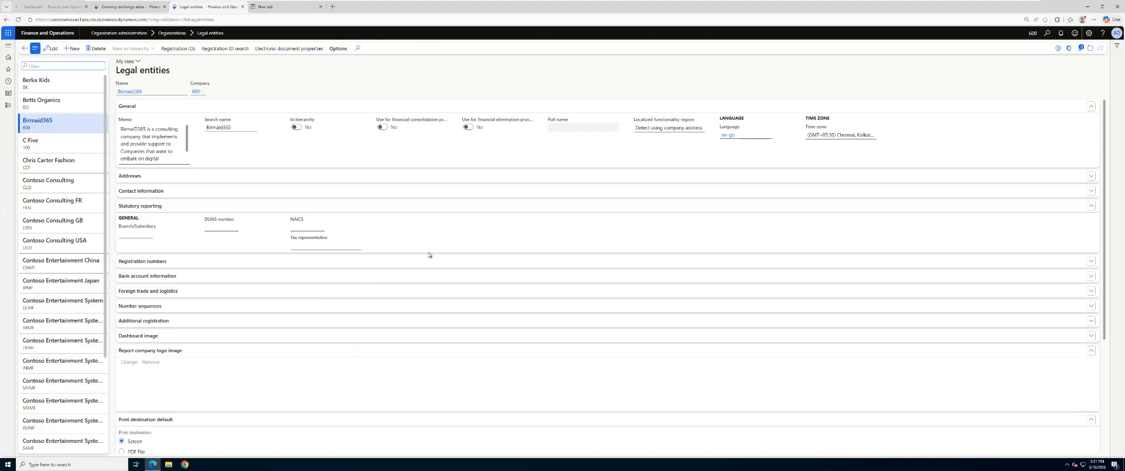
Step: Return to the original exchange rates page and set the new currency pair's From currency to GBP
left_click(123, 6)
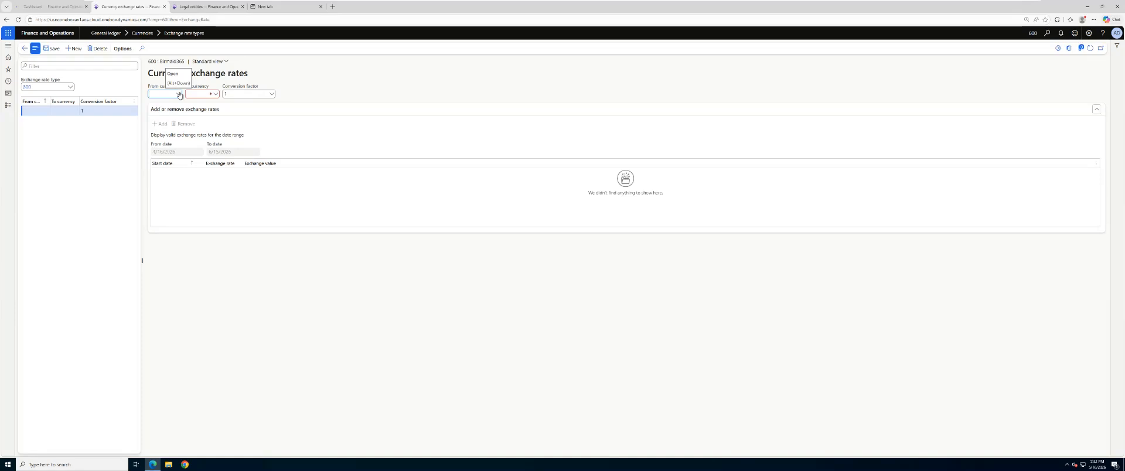
left_click(180, 95)
scroll(175, 137, "down", 5)
scroll(176, 129, "down", 8)
scroll(178, 128, "down", 4)
scroll(179, 128, "up", 7)
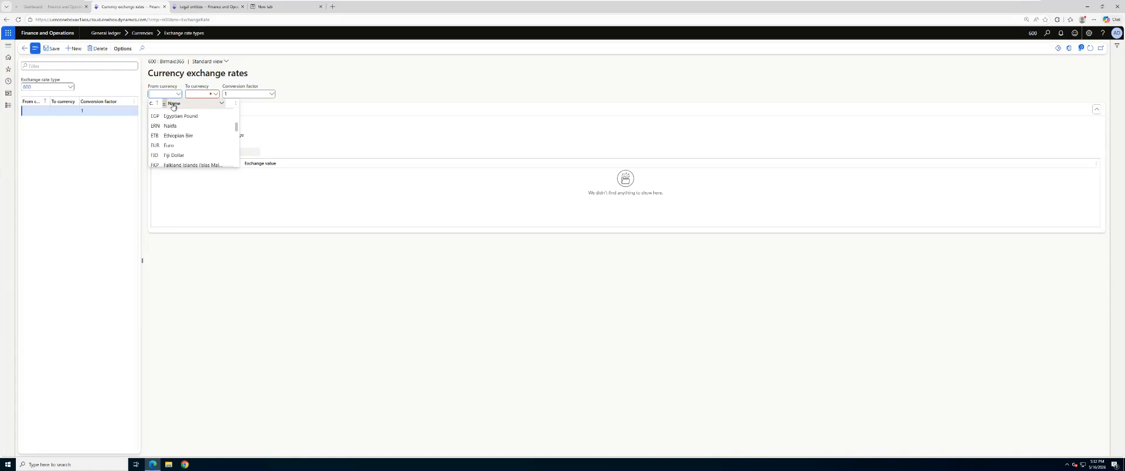
type("r")
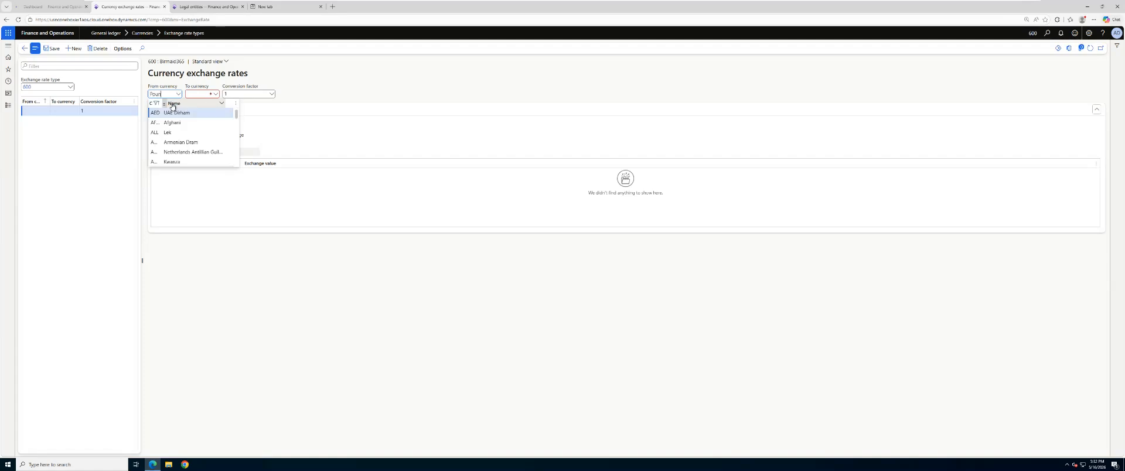
left_click(169, 112)
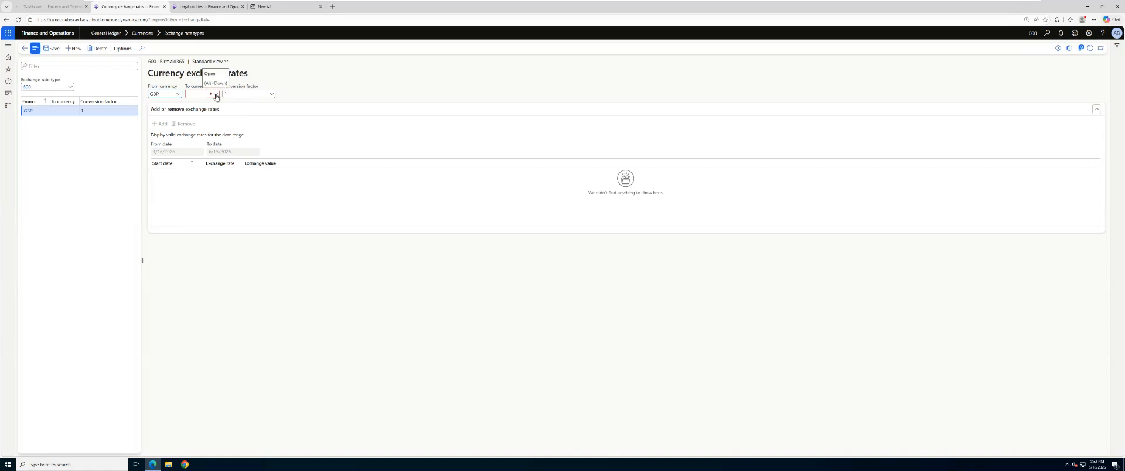
Step: Set the new currency pair's To currency to EUR by looking up Euro
left_click(215, 94)
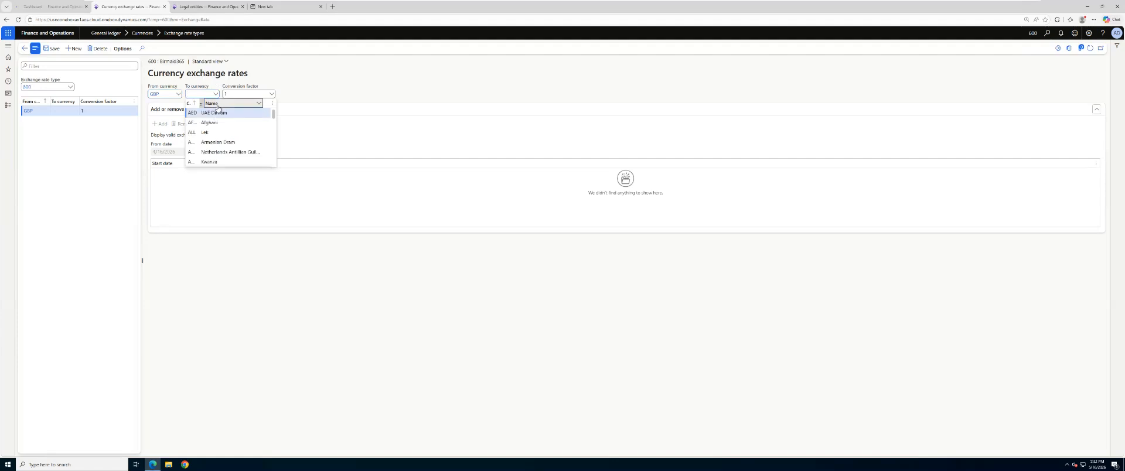
left_click(216, 104)
left_click(201, 95)
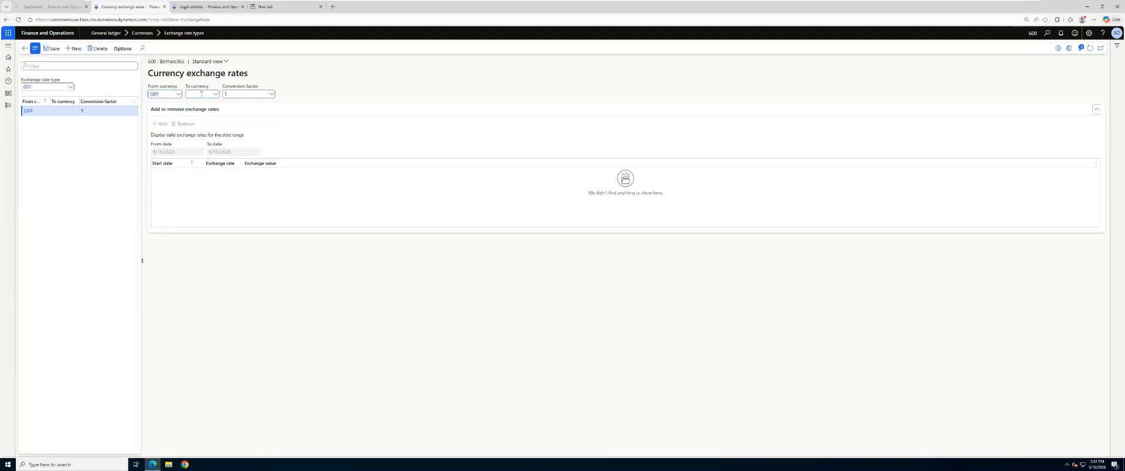
type("Euro")
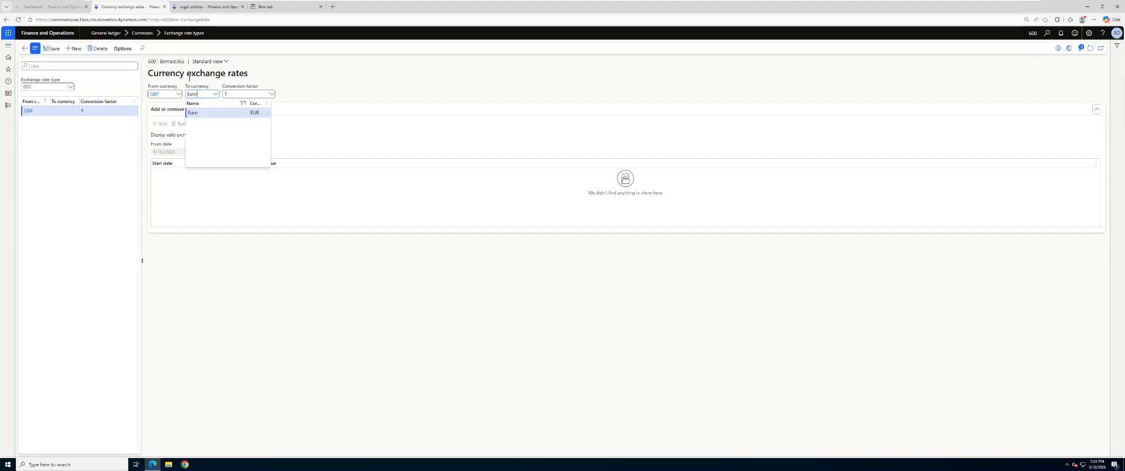
left_click(214, 113)
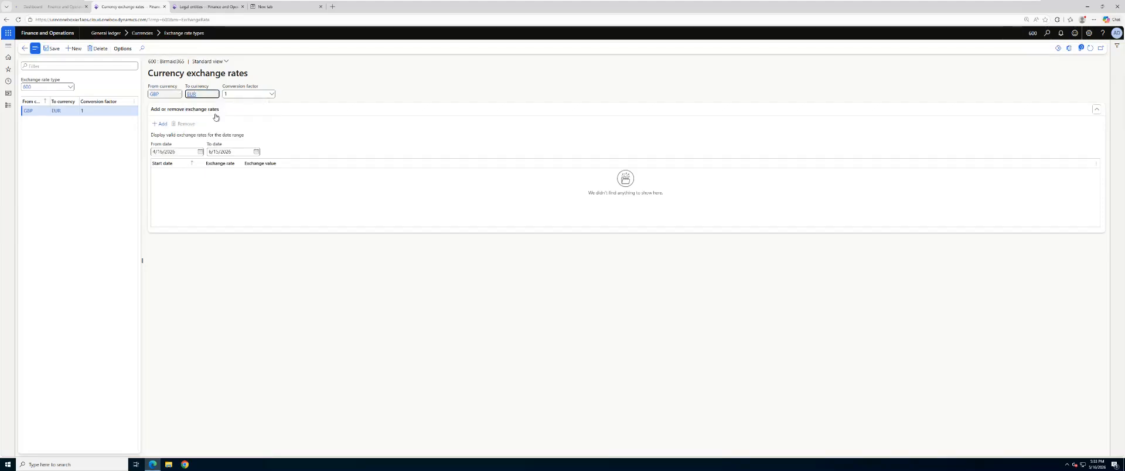
Step: Add an exchange rate line to the GBP to EUR pair with start date 5/16/2026
left_click(167, 128)
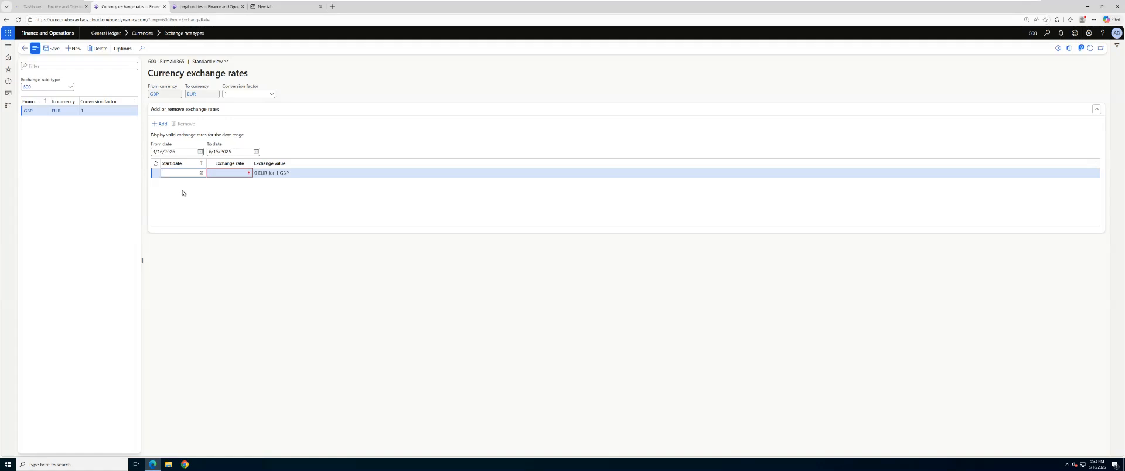
left_click(201, 173)
left_click(231, 221)
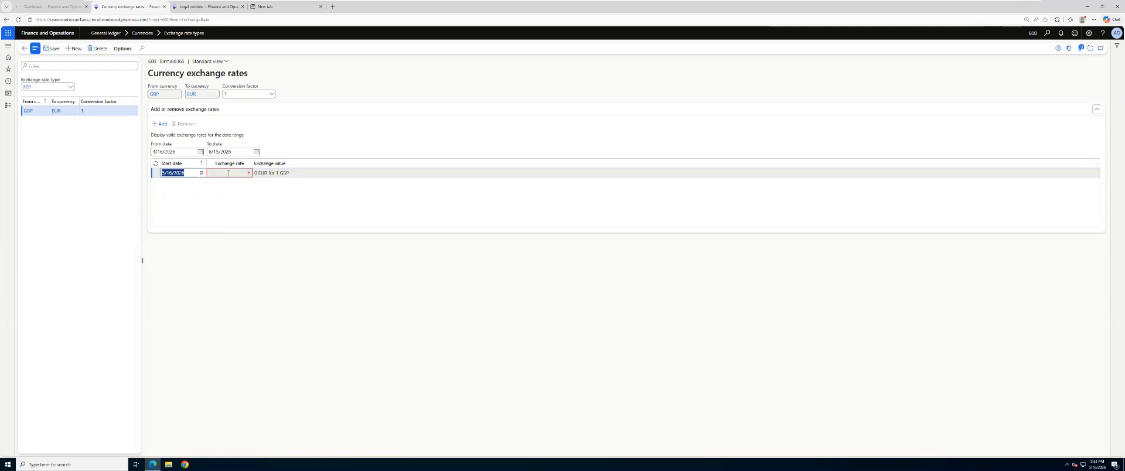
Step: In the empty browser page, search Google for xe and open the Xe currency exchange website
left_click(264, 7)
left_click(256, 19)
type("google.com")
key("Return")
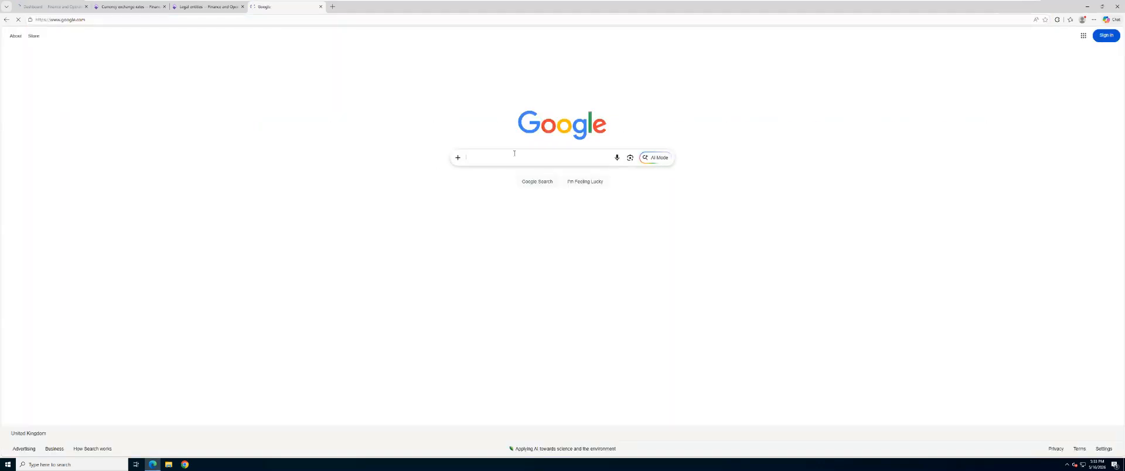
left_click(515, 152)
type("ex")
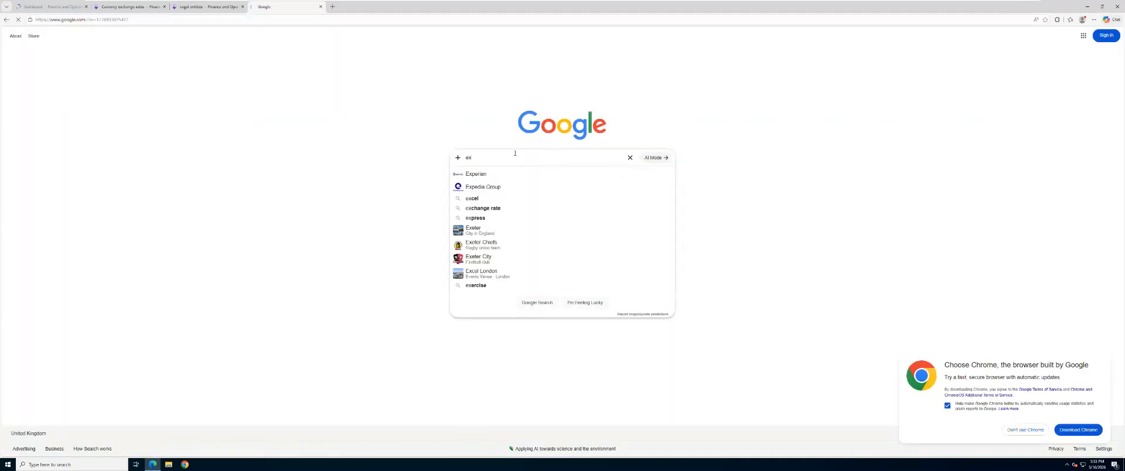
key("BackSpace")
key("BackSpace")
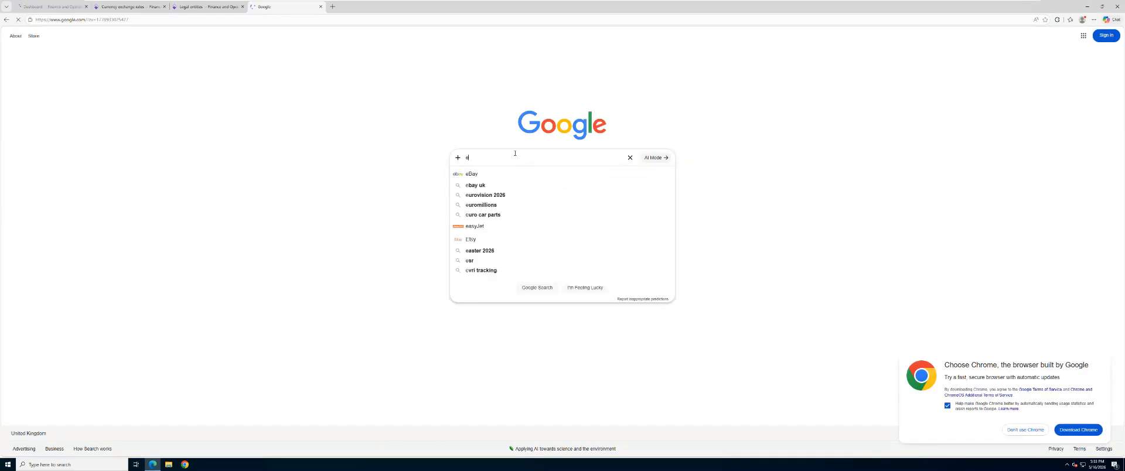
type("xe")
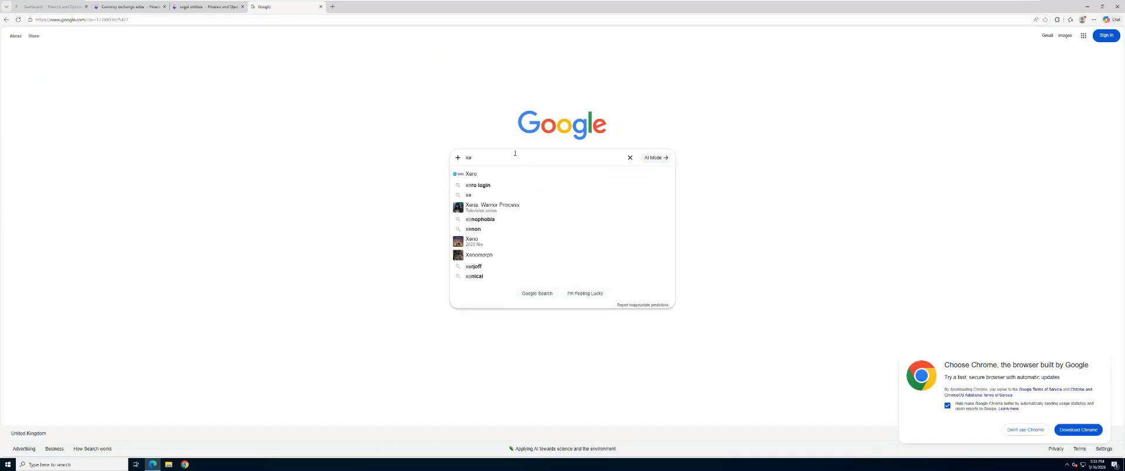
key("Return")
left_click(158, 99)
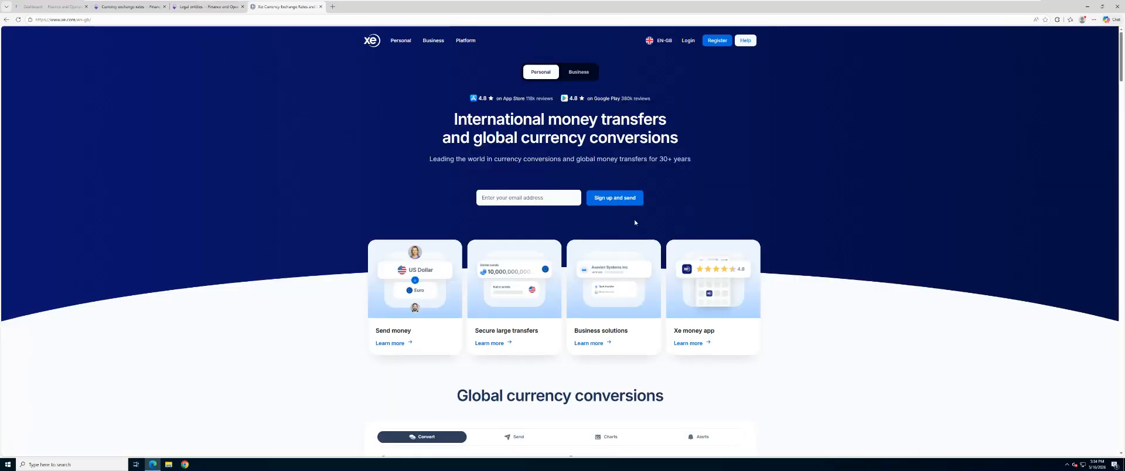
Step: In Xe's global currency converter, set the From currency to GBP British Pound
scroll(541, 322, "down", 3)
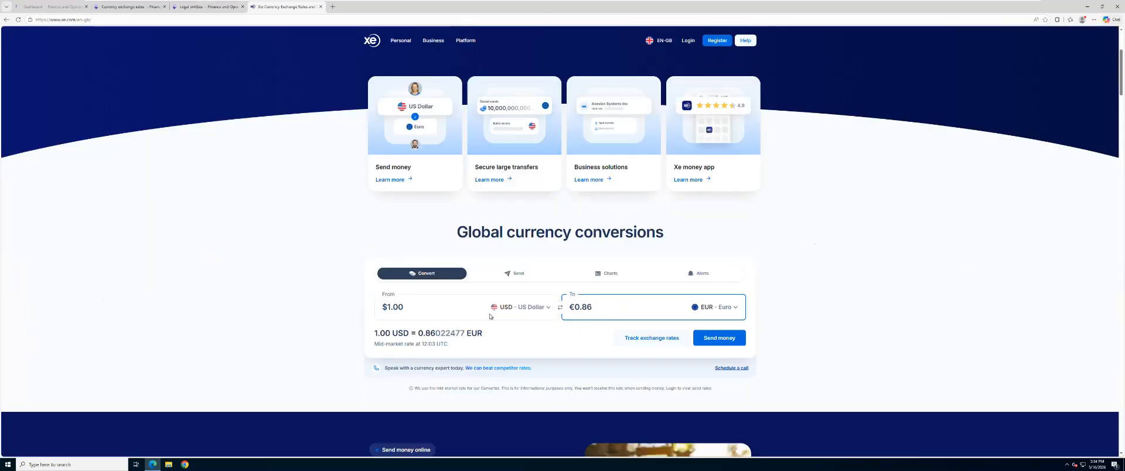
left_click(580, 307)
double_click(577, 307)
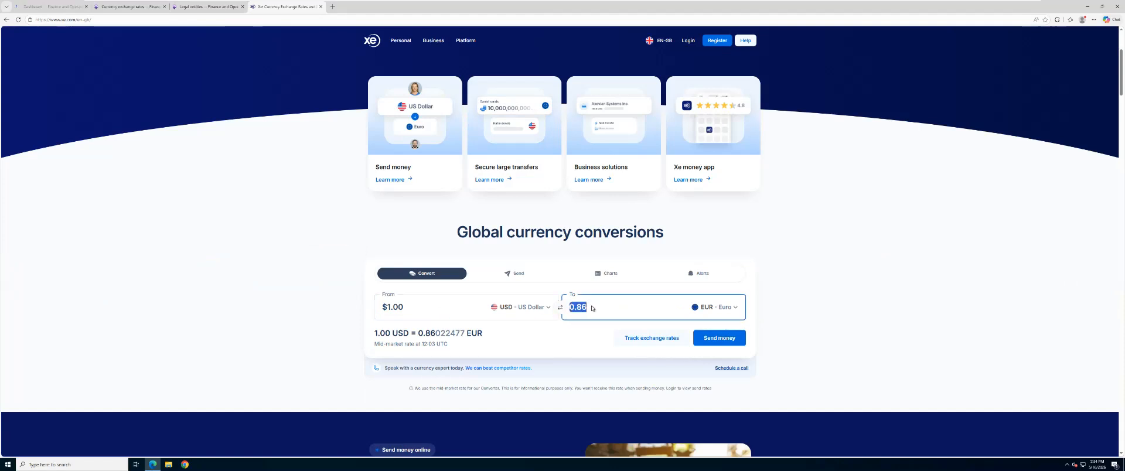
left_click(528, 308)
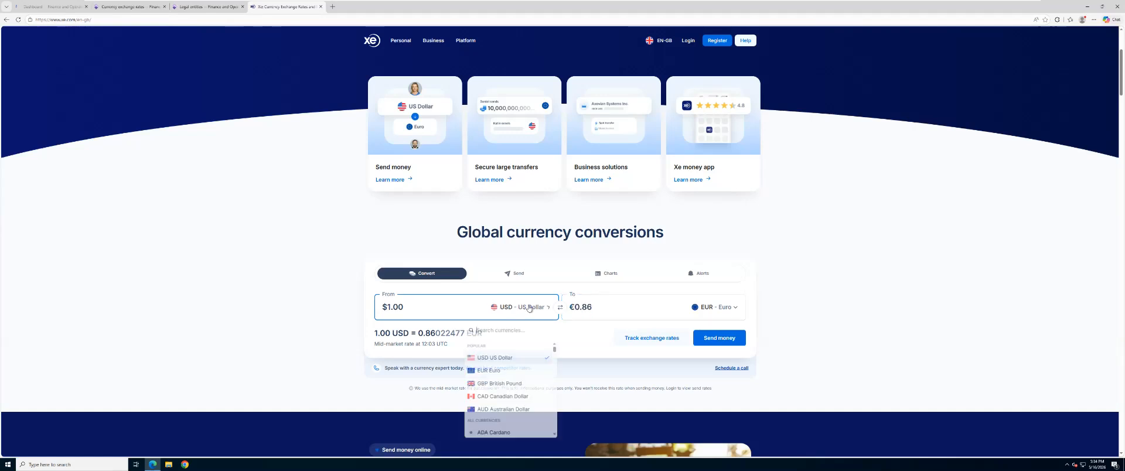
left_click(499, 384)
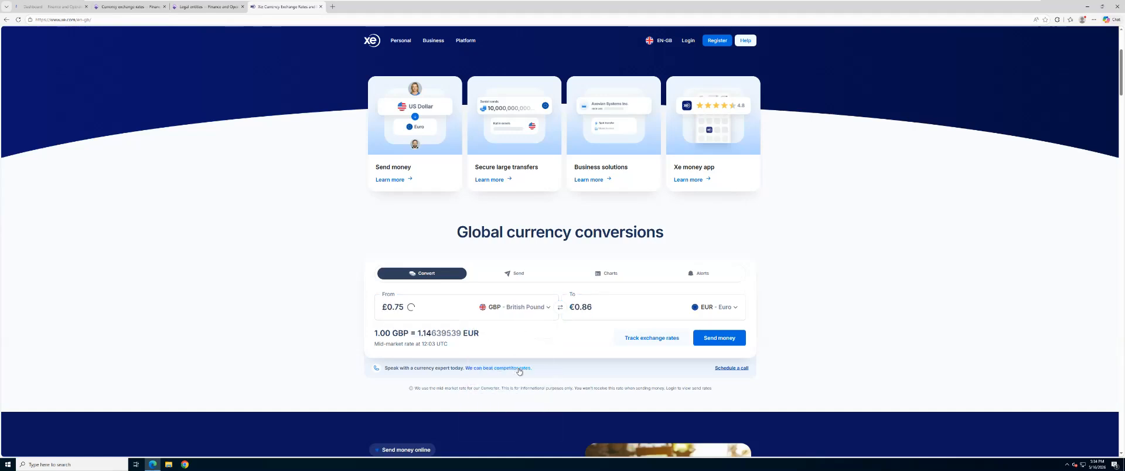
Step: Set the converter's From amount to 1 British Pound for conversion to Euro
left_click(606, 311)
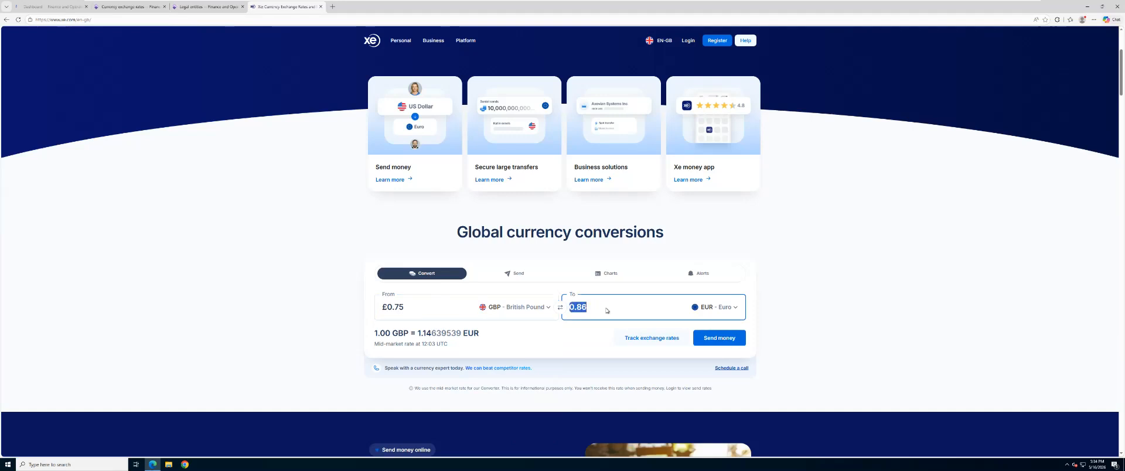
left_click(435, 306)
left_click(597, 308)
left_click(450, 315)
left_click_drag(419, 308, 383, 307)
type("1")
left_click(603, 314)
left_click(596, 311)
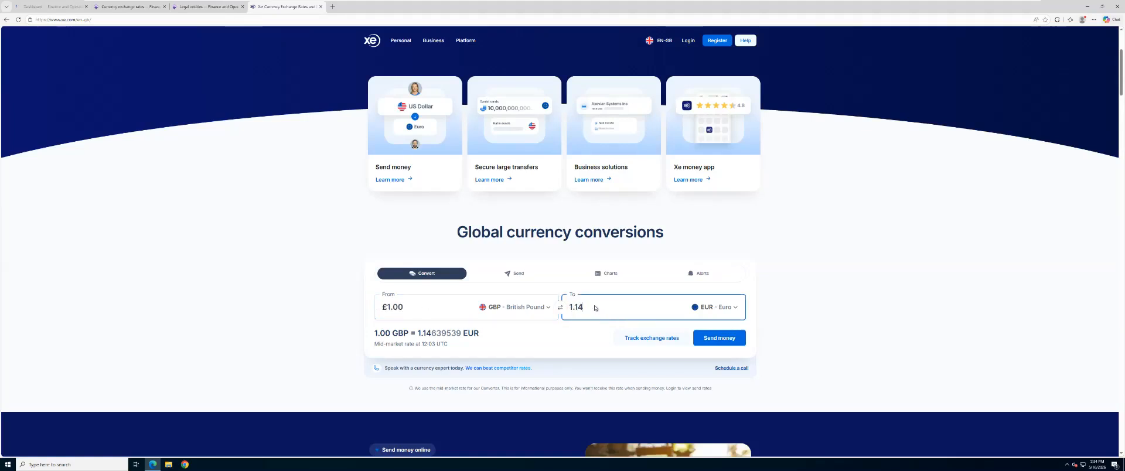
Step: Copy the converted Euro amount and paste 1.14 as the exchange rate of the 5/16/2026 line in Finance and Operations
left_click_drag(588, 310, 568, 304)
key("ctrl+c")
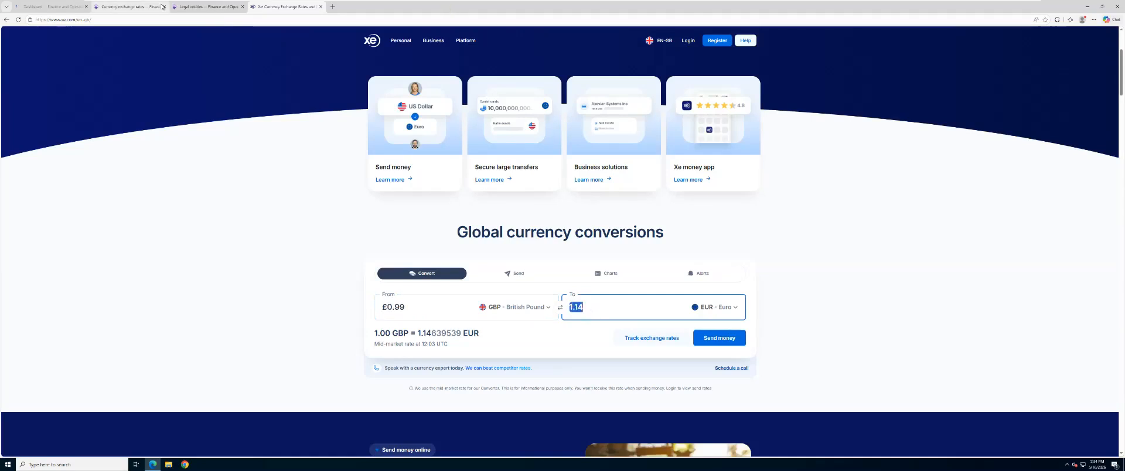
left_click(124, 6)
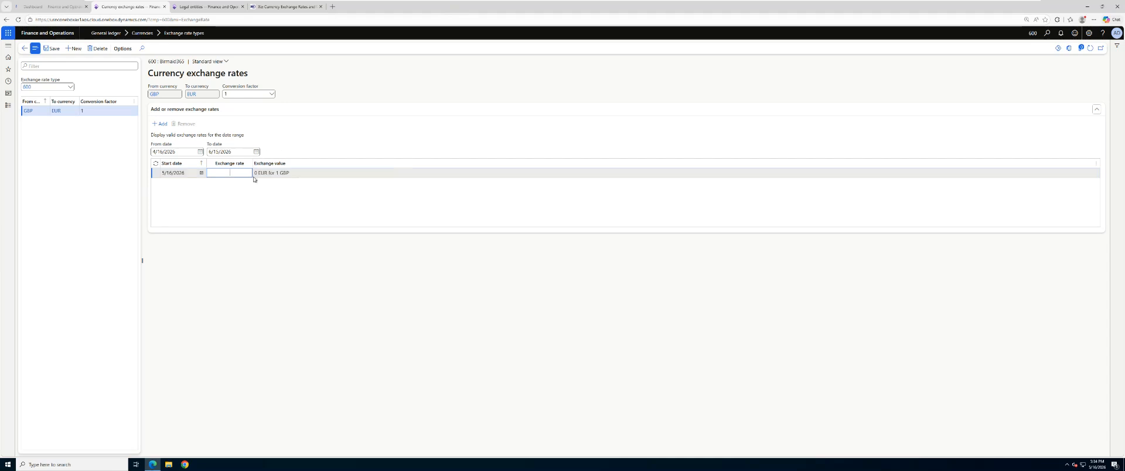
key("ctrl+v")
Step: Add a second GBP to EUR rate line with start date 5/31/2026 and exchange rate 1.15, and save
left_click(160, 124)
left_click(201, 173)
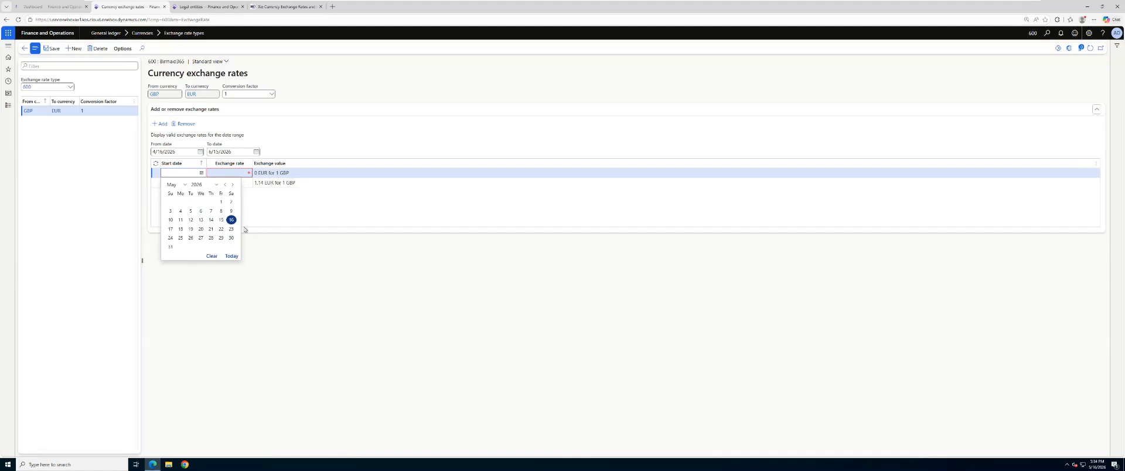
left_click(171, 249)
left_click(236, 173)
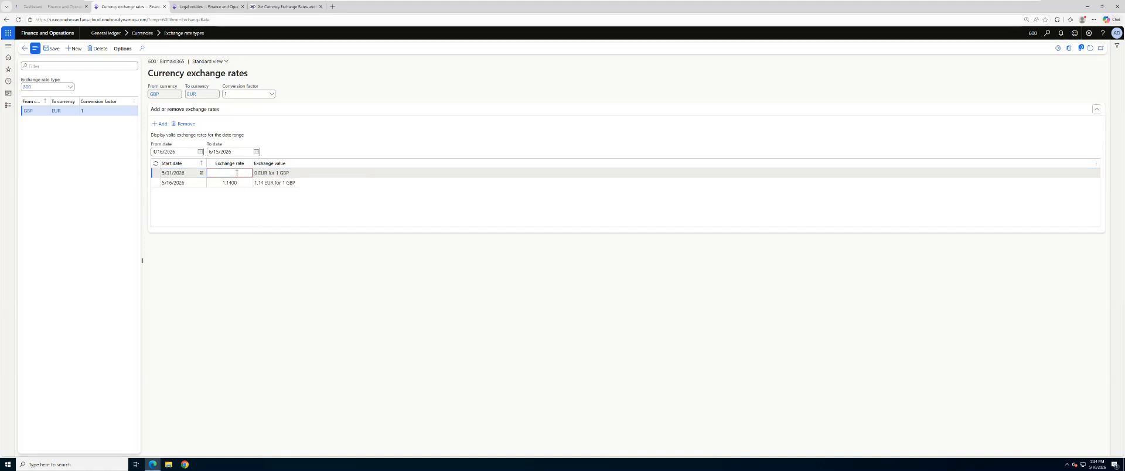
type("1.15")
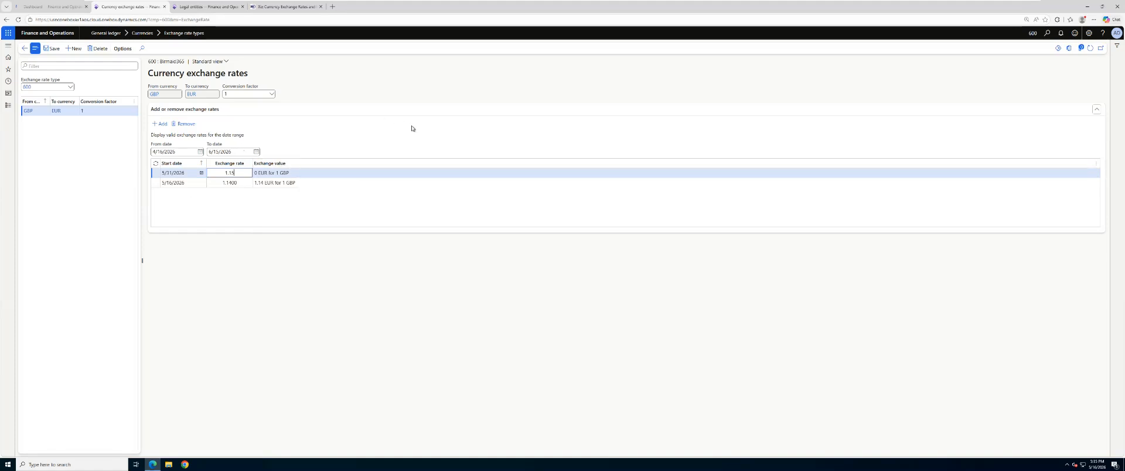
left_click(340, 316)
mouse_move(55, 116)
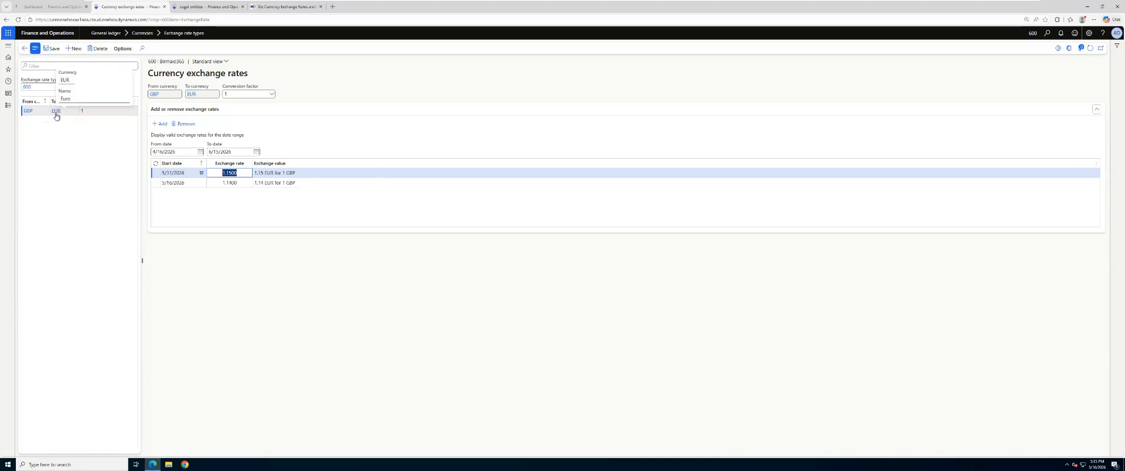
left_click(52, 49)
Step: Create another currency pair for exchange rate type 600 with Pound Sterling (GBP) as the From currency
left_click(74, 49)
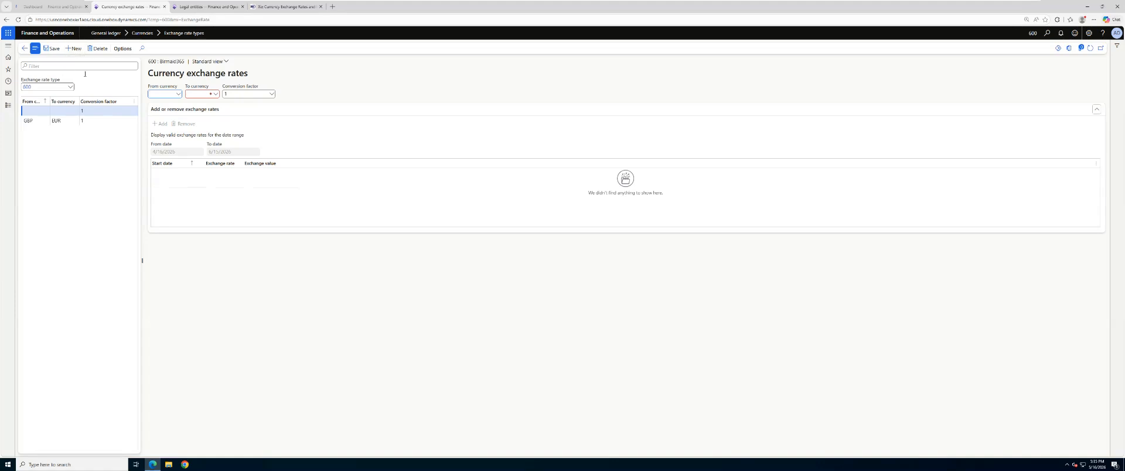
left_click(178, 94)
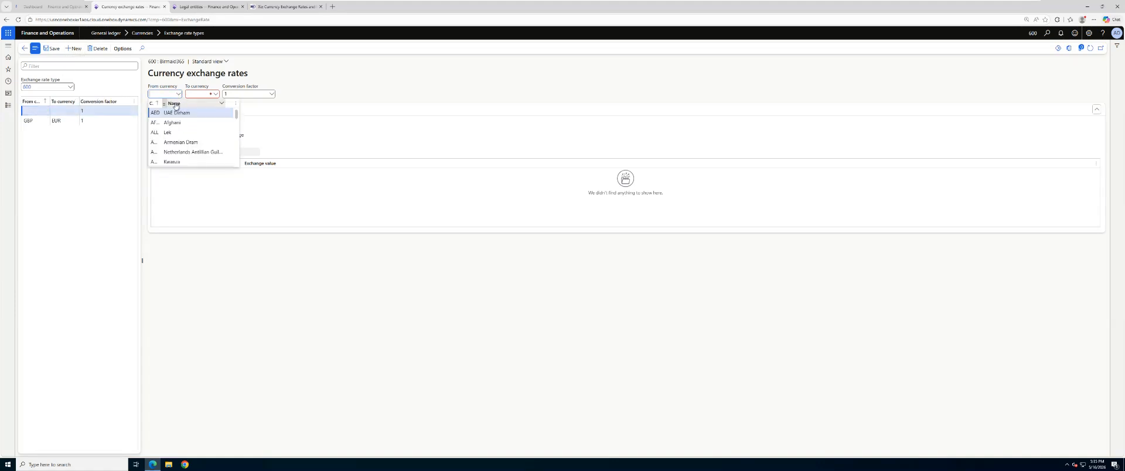
type("pou")
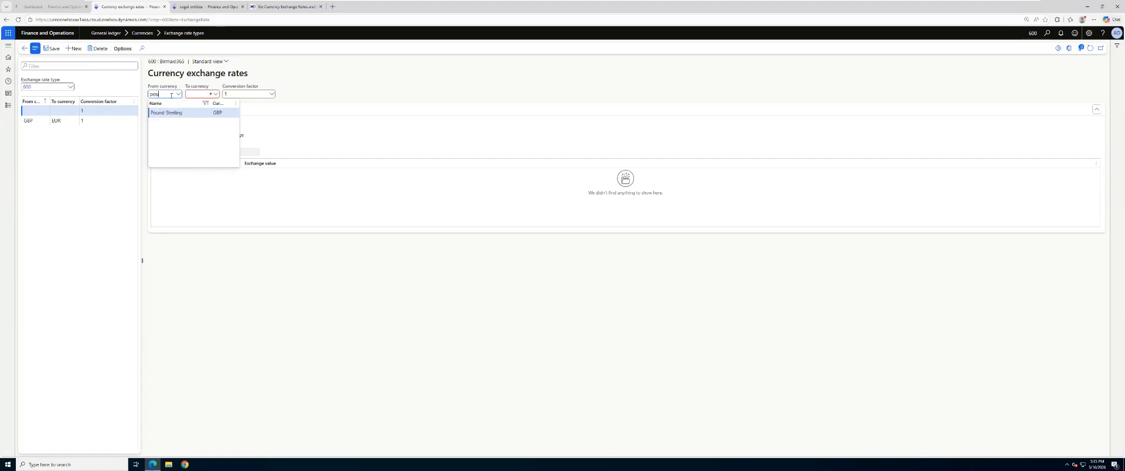
left_click(183, 112)
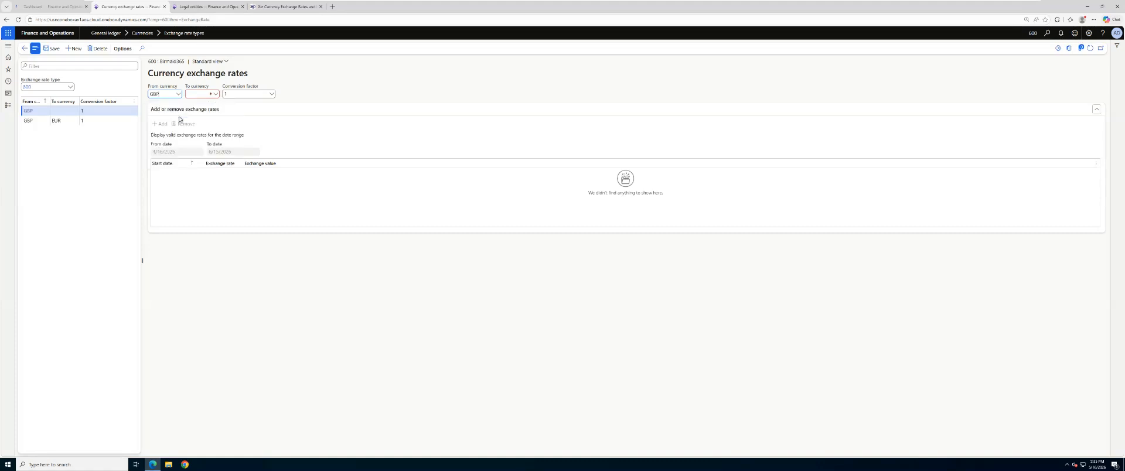
Step: Set the new pair's To currency to USD and add an exchange rate line with start date 5/16/2026
left_click(215, 94)
type("us")
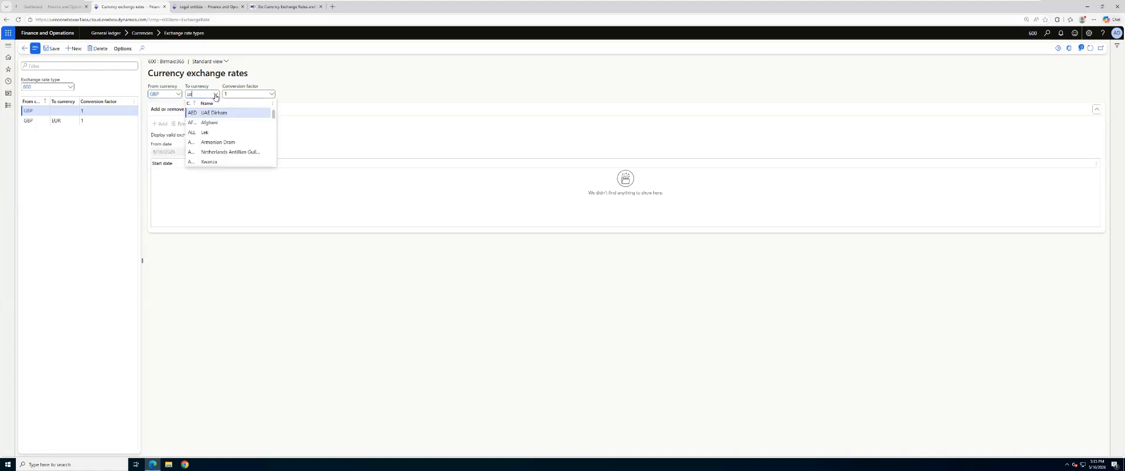
key("Tab")
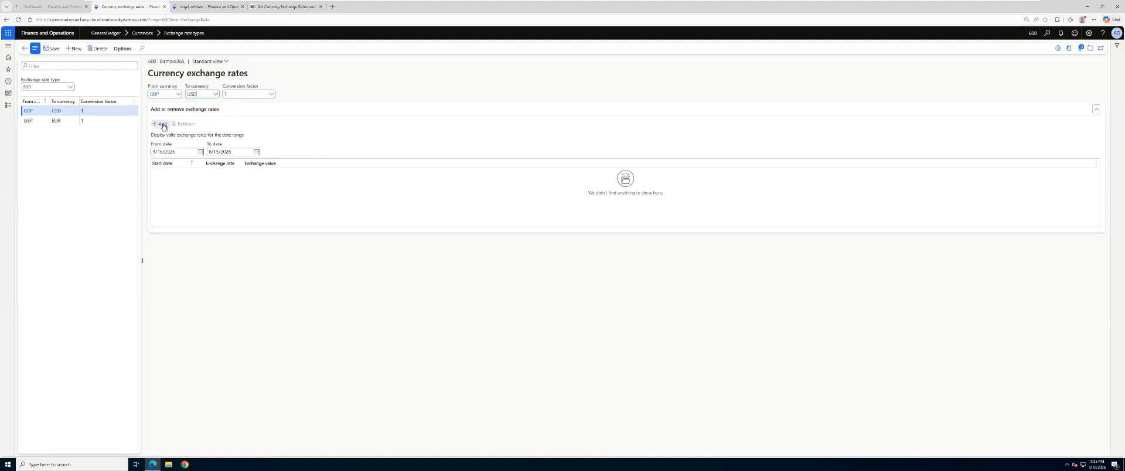
left_click(201, 173)
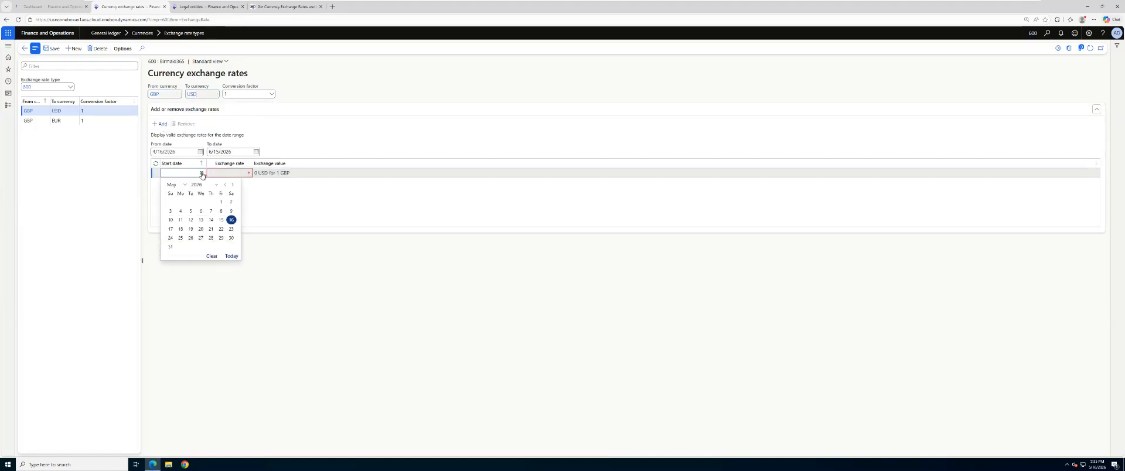
left_click(231, 220)
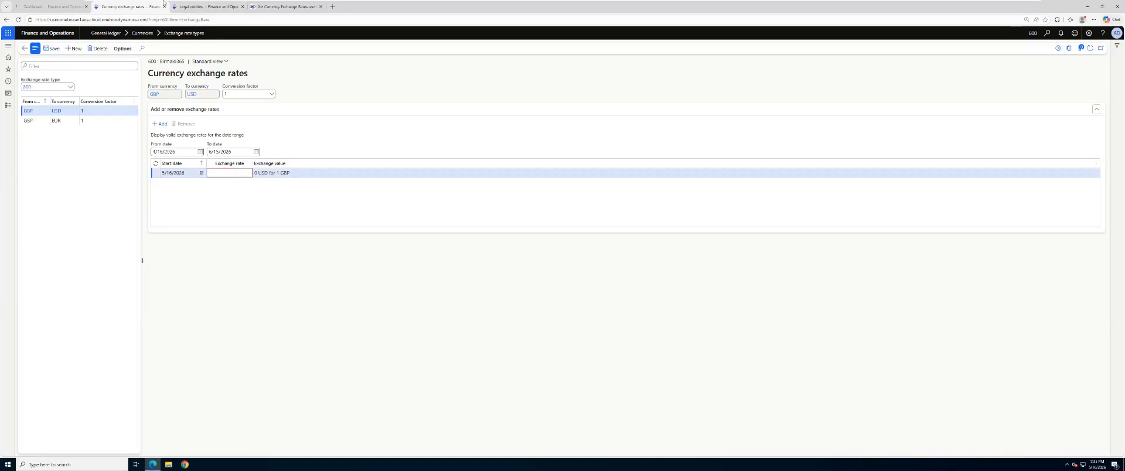
Step: Switch to the Xe converter and choose US Dollar for both the From and To currencies
left_click(250, 7)
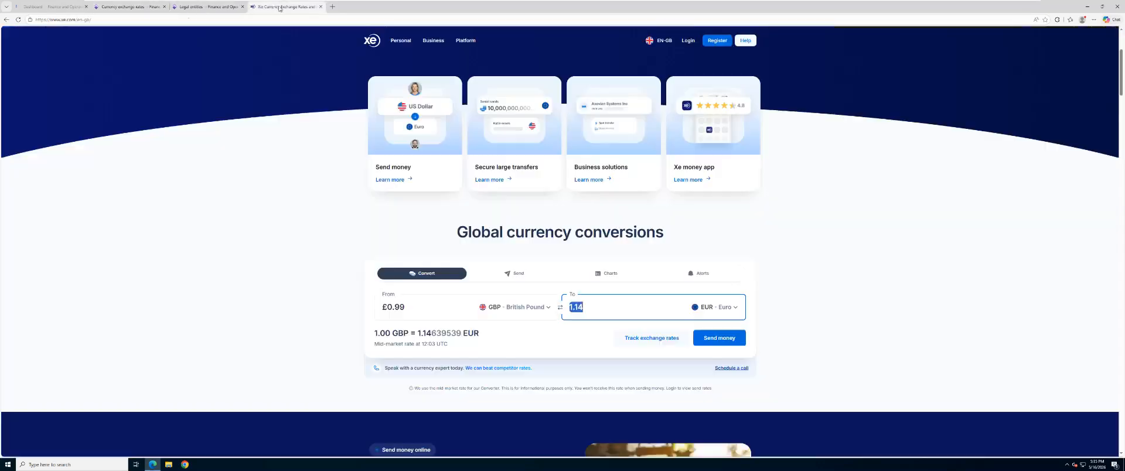
left_click(525, 310)
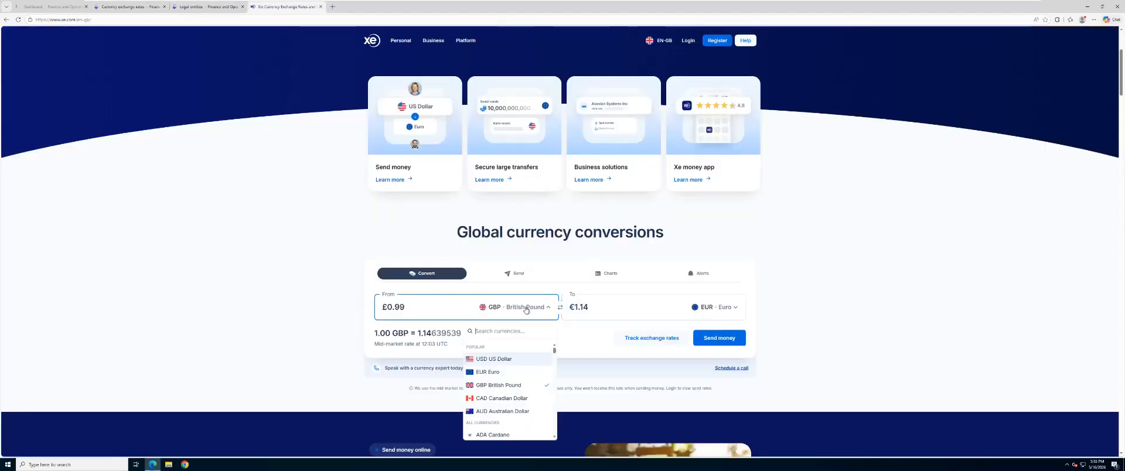
left_click(498, 363)
left_click(413, 308)
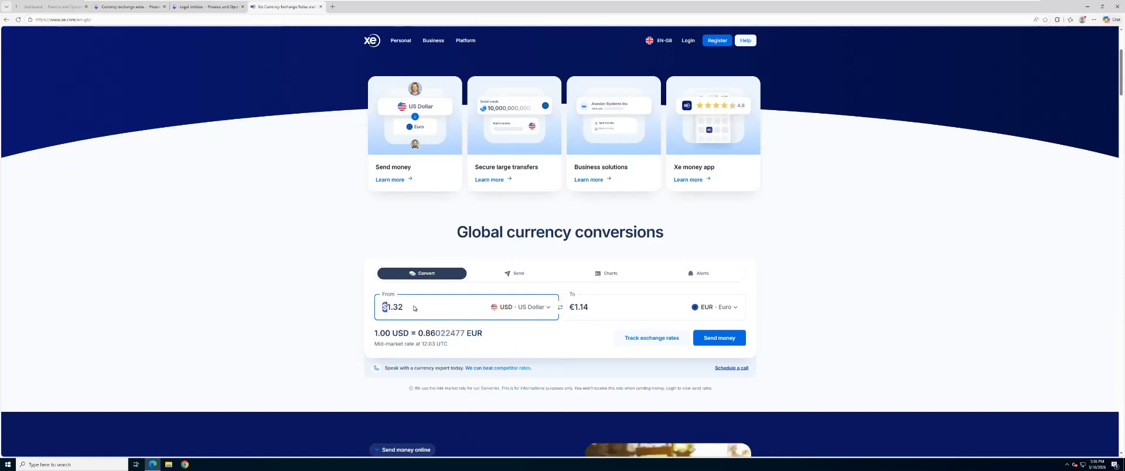
key("BackSpace")
key("BackSpace")
key("BackSpace")
key("BackSpace")
left_click(617, 312)
left_click(715, 313)
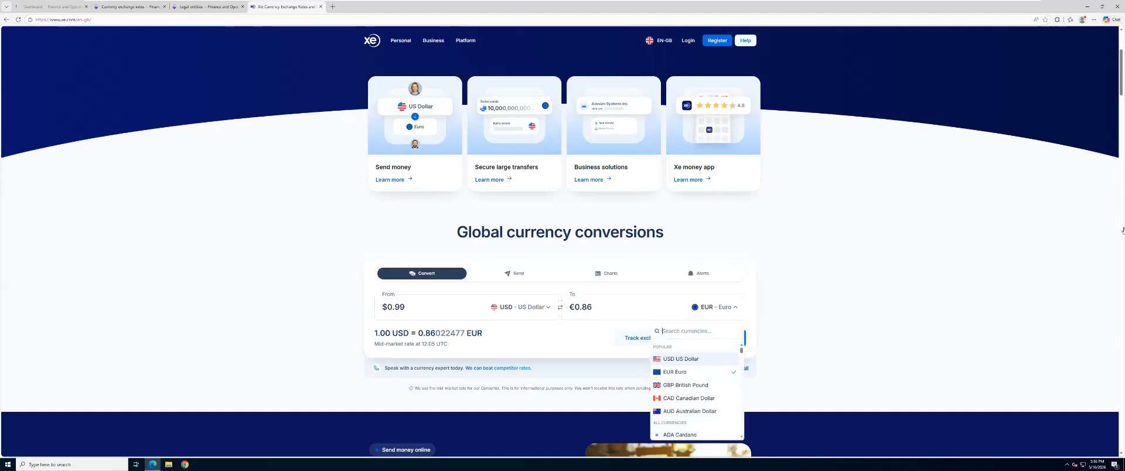
left_click(686, 360)
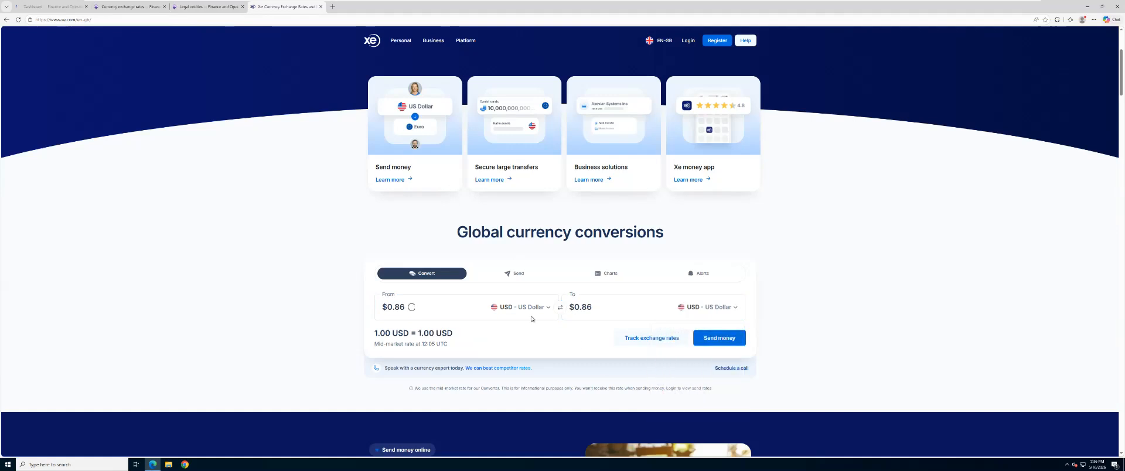
Step: Set the converter's From currency back to GBP British Pound with an amount of 1
left_click(411, 311)
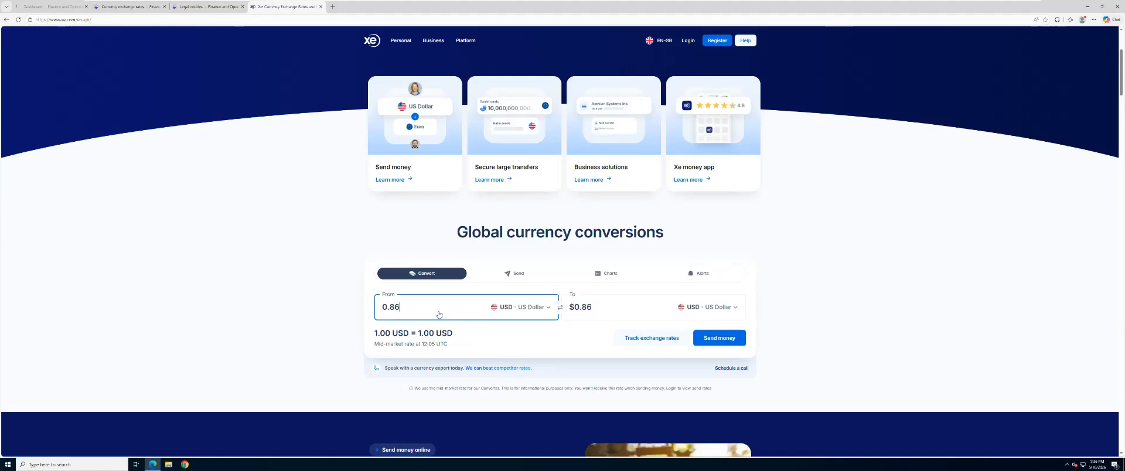
left_click(518, 307)
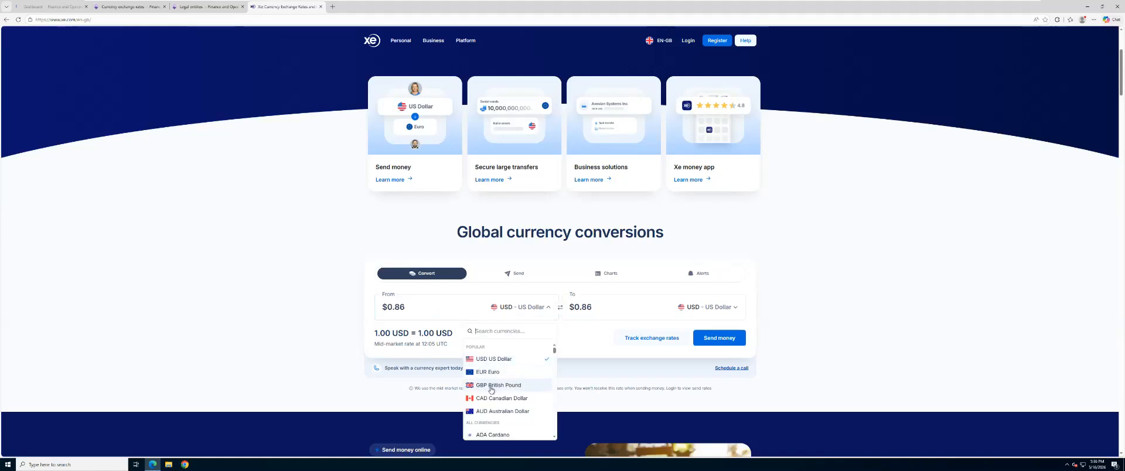
left_click(492, 385)
left_click(423, 314)
key("BackSpace")
key("BackSpace")
key("BackSpace")
key("BackSpace")
type("1")
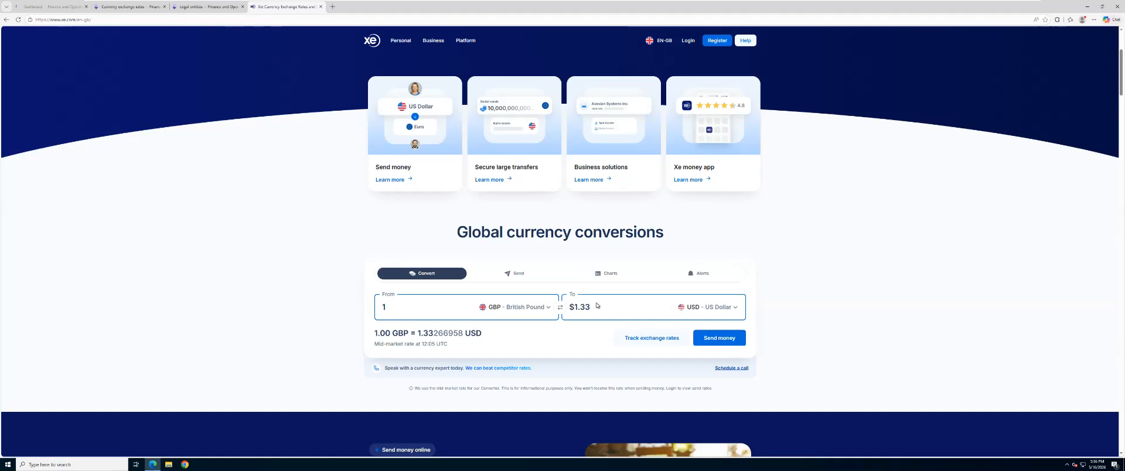
Step: Copy the converted US Dollar amount, paste 1.33 as the 5/16/2026 GBP to USD rate in Finance and Operations, and save
left_click(576, 307)
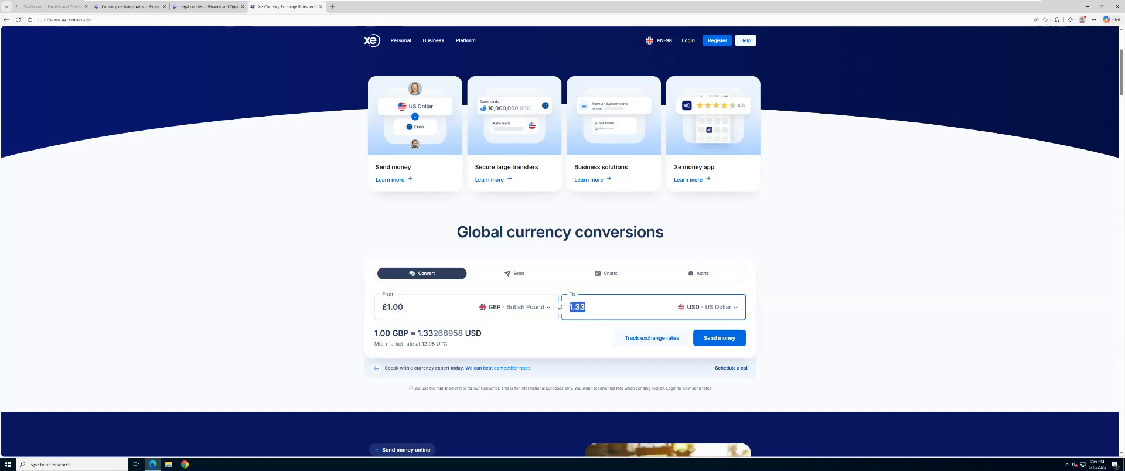
left_click(126, 6)
left_click(239, 173)
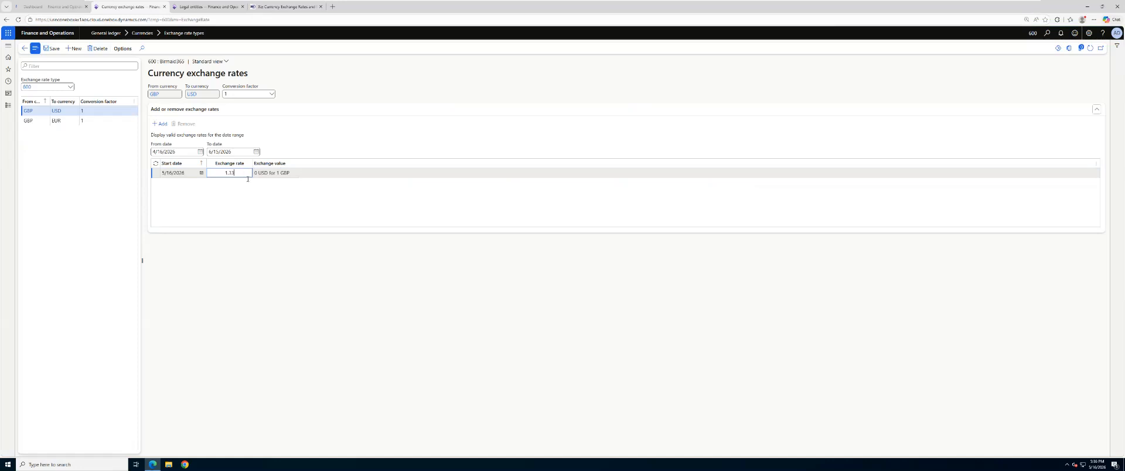
type("1.33")
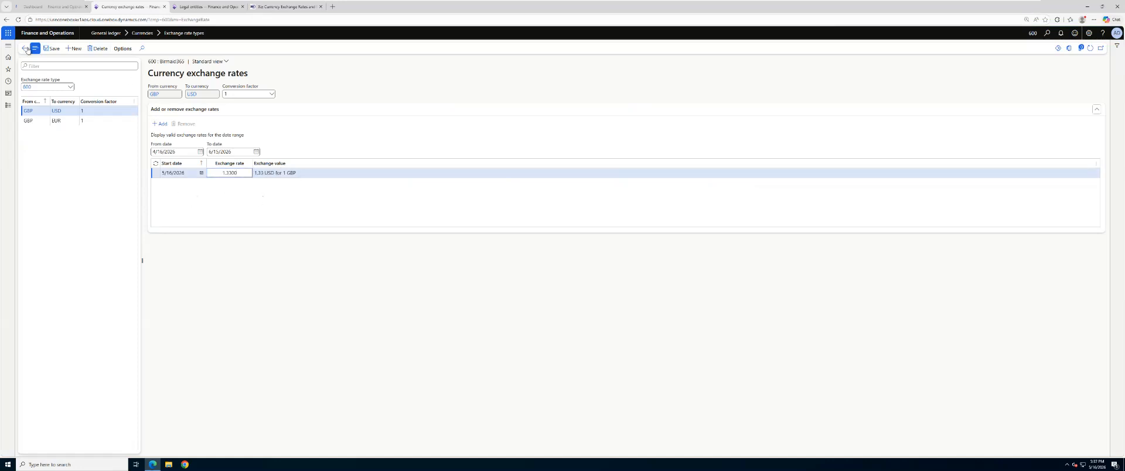
left_click(52, 51)
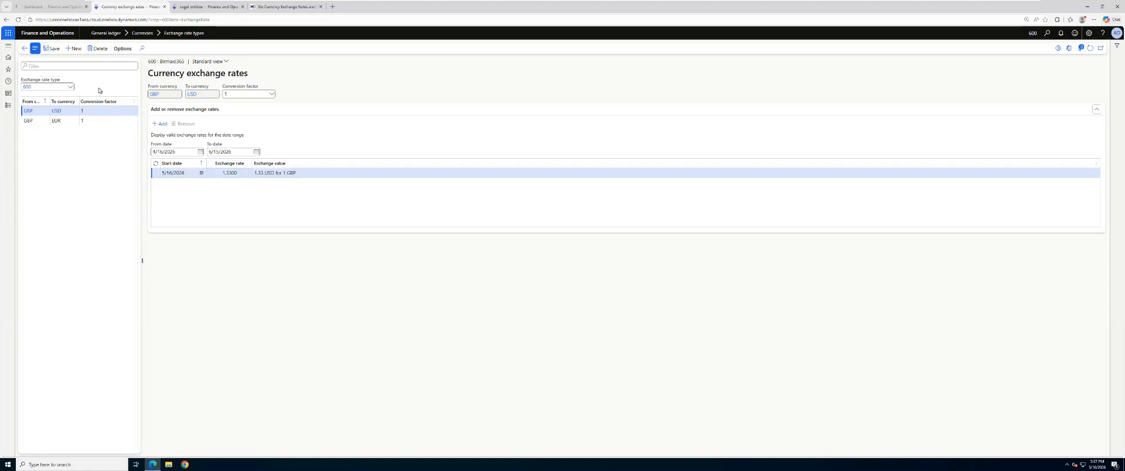
Step: Create a GBP to AED currency pair for exchange rate type 600 and add a rate line with start date 5/16/2026
left_click(79, 51)
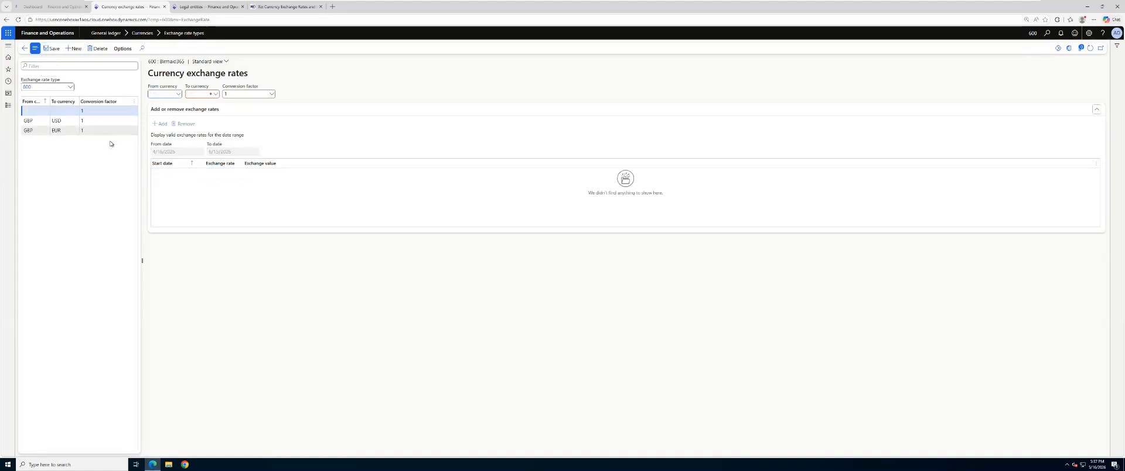
left_click(178, 94)
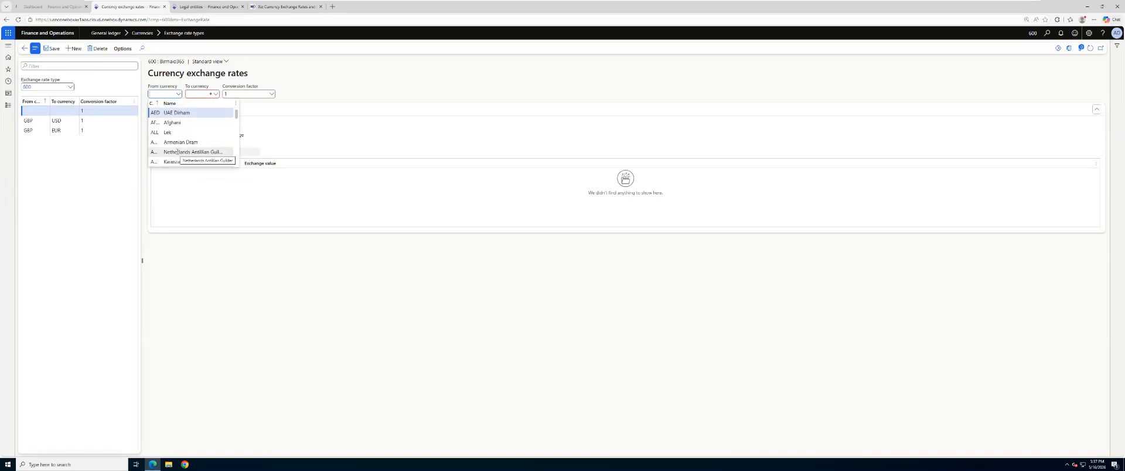
type("B")
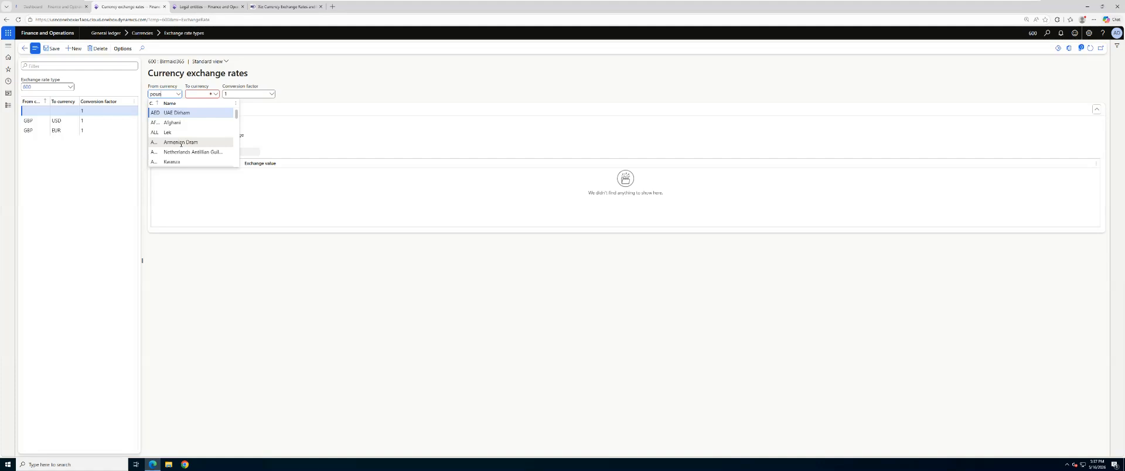
left_click(175, 113)
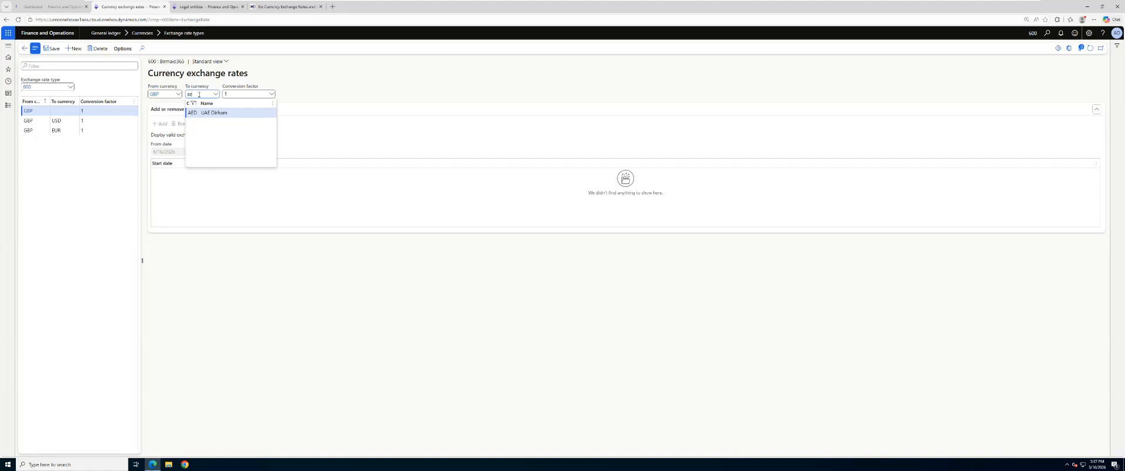
left_click(252, 114)
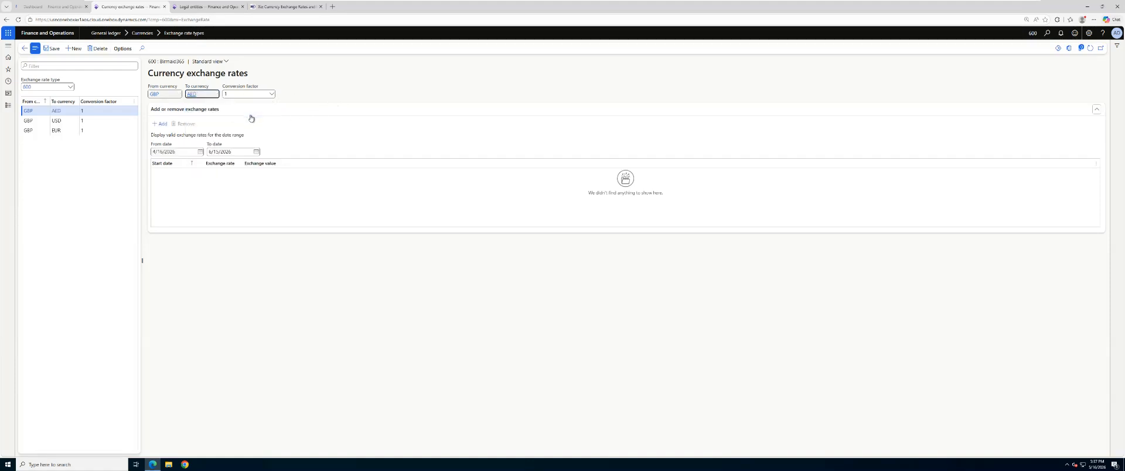
left_click(160, 124)
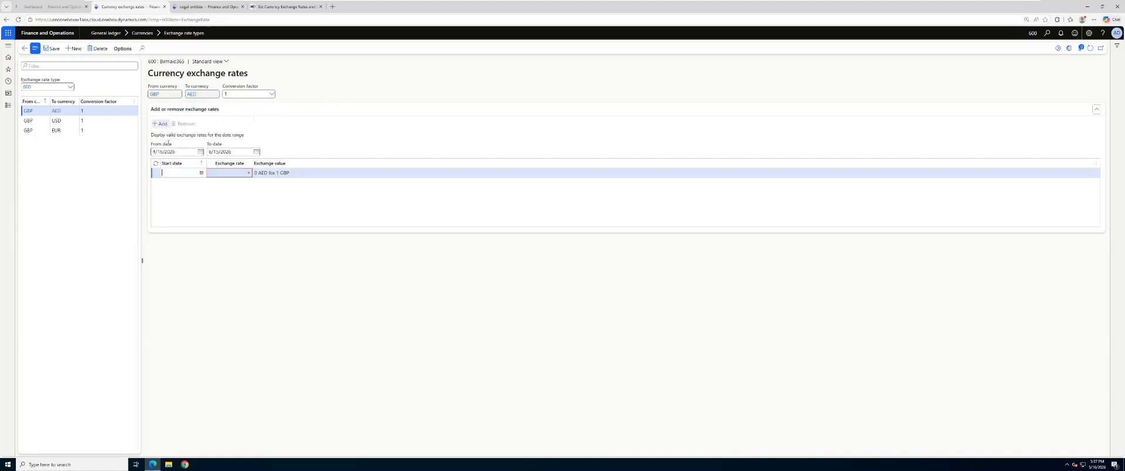
left_click(201, 174)
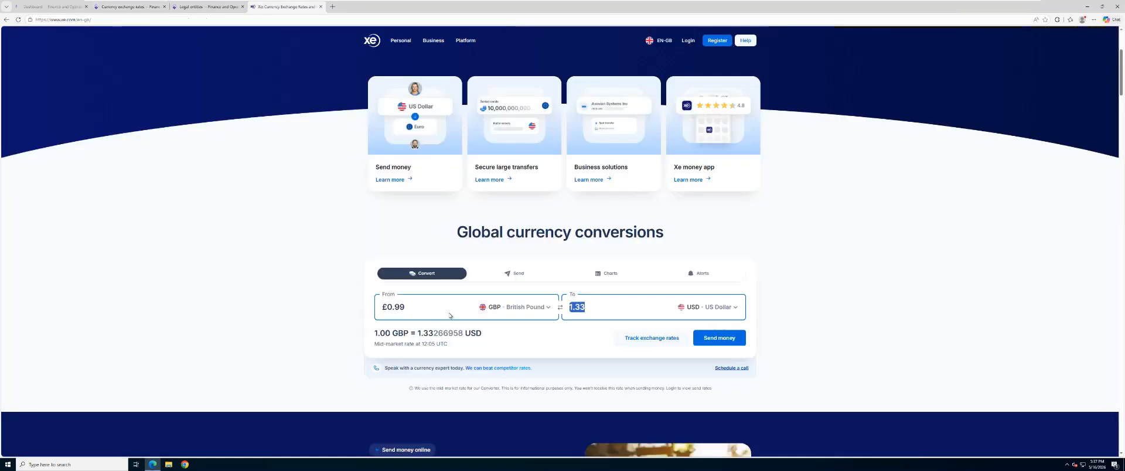
Step: Convert 1 British Pound to AED Emirati Dirham in the Xe converter
left_click(476, 315)
left_click(606, 312)
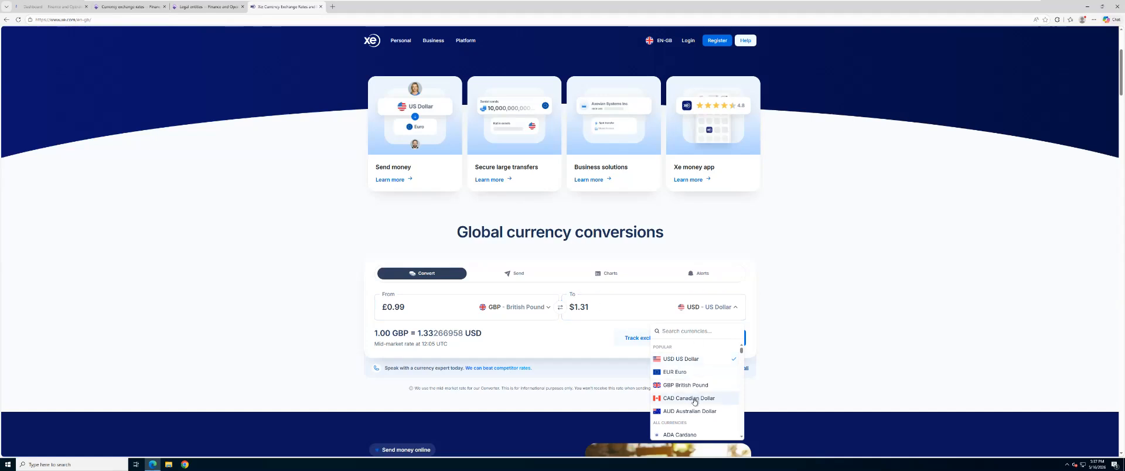
scroll(692, 398, "down", 2)
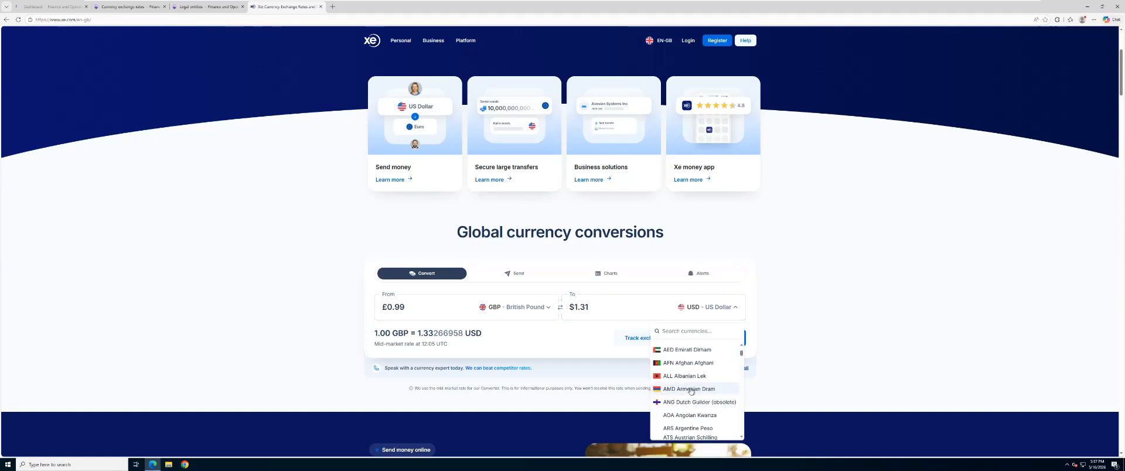
left_click(694, 351)
left_click(415, 308)
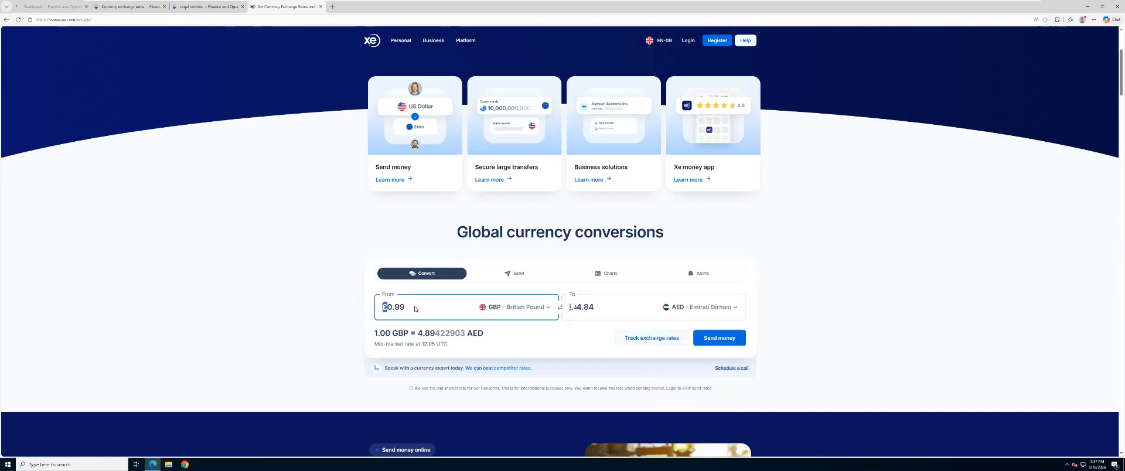
key("BackSpace")
key("BackSpace")
key("BackSpace")
key("BackSpace")
type("1")
Step: Copy the converted Dirham amount, paste 4.89 as the 5/16/2026 GBP to AED rate in Finance and Operations, and save
left_click(598, 310)
left_click_drag(598, 310, 560, 309)
key("ctrl+c")
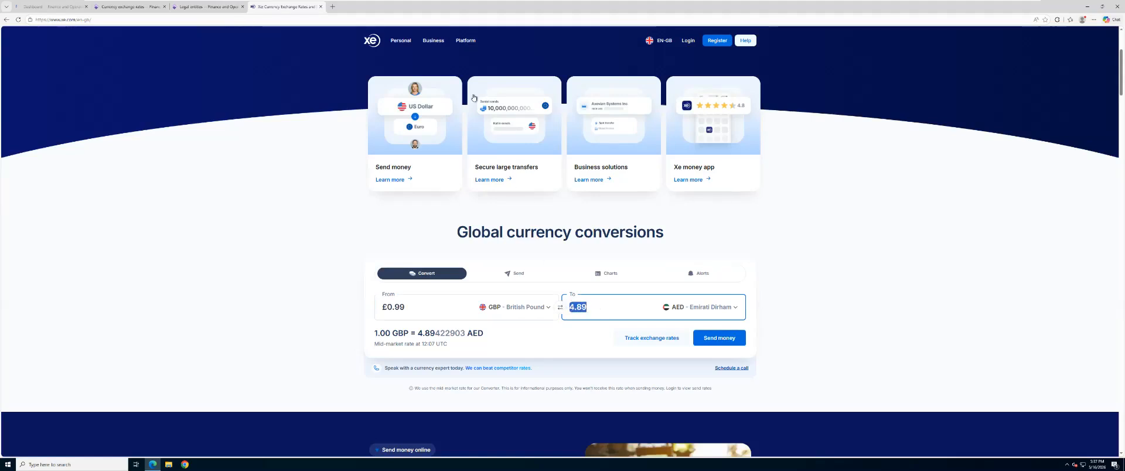
left_click(109, 6)
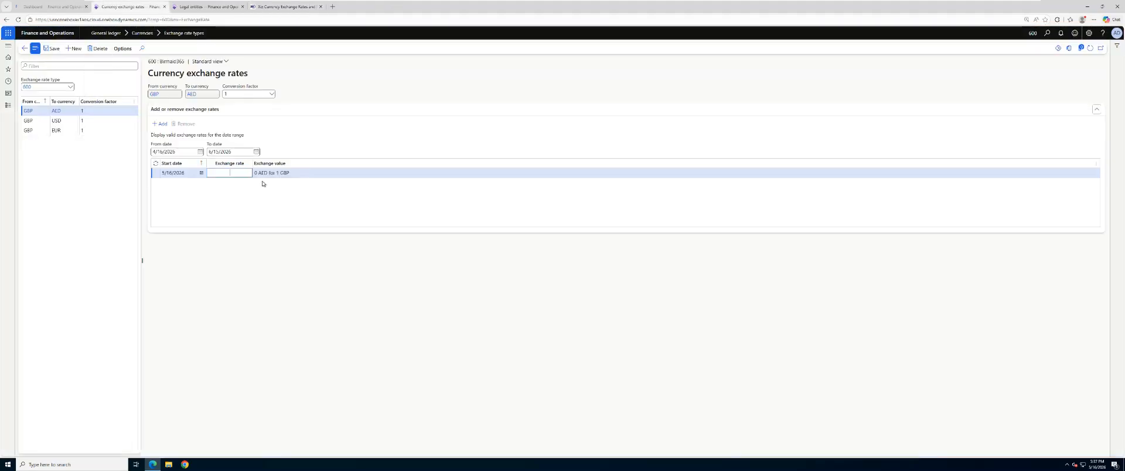
key("ctrl+v")
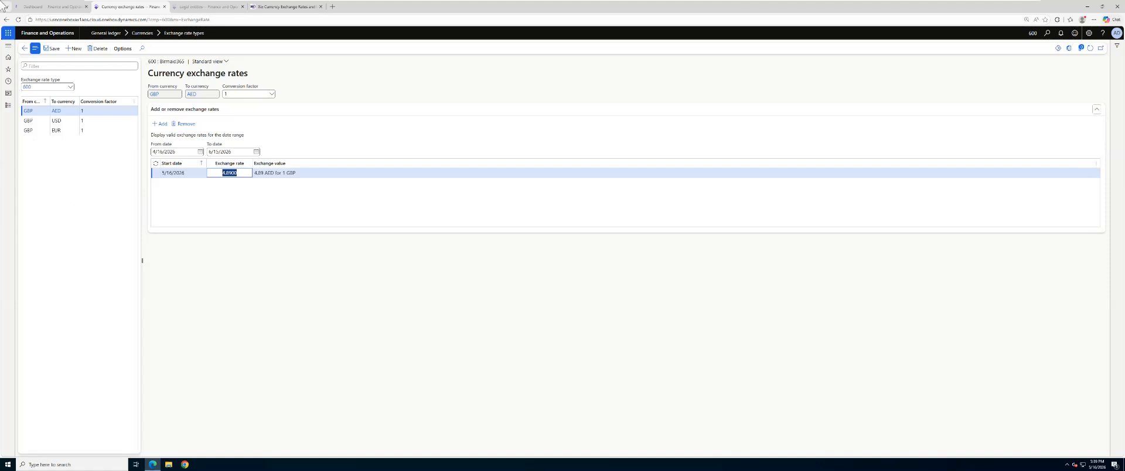
left_click(55, 49)
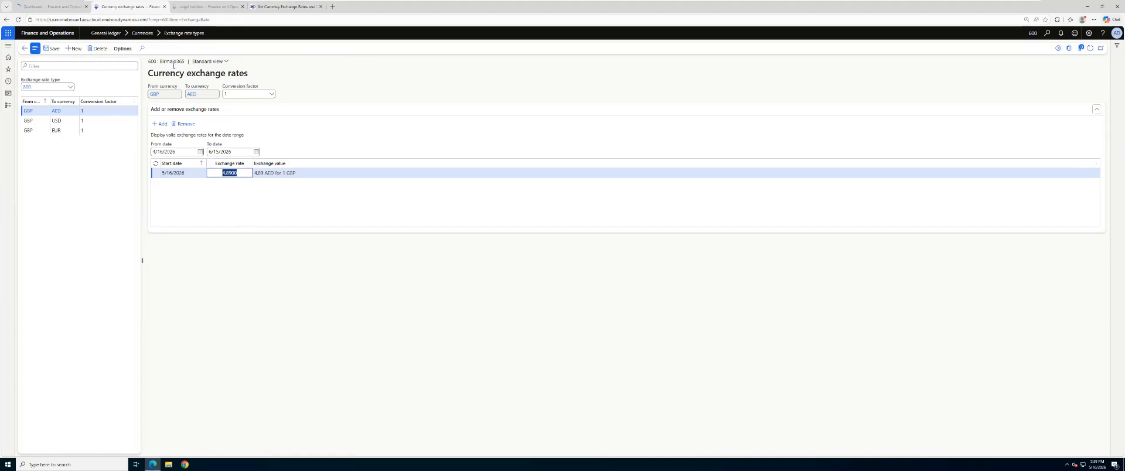
Step: Open Import currency exchange rates under General ledger, view the available exchange rate types, and cancel the import
left_click(5, 105)
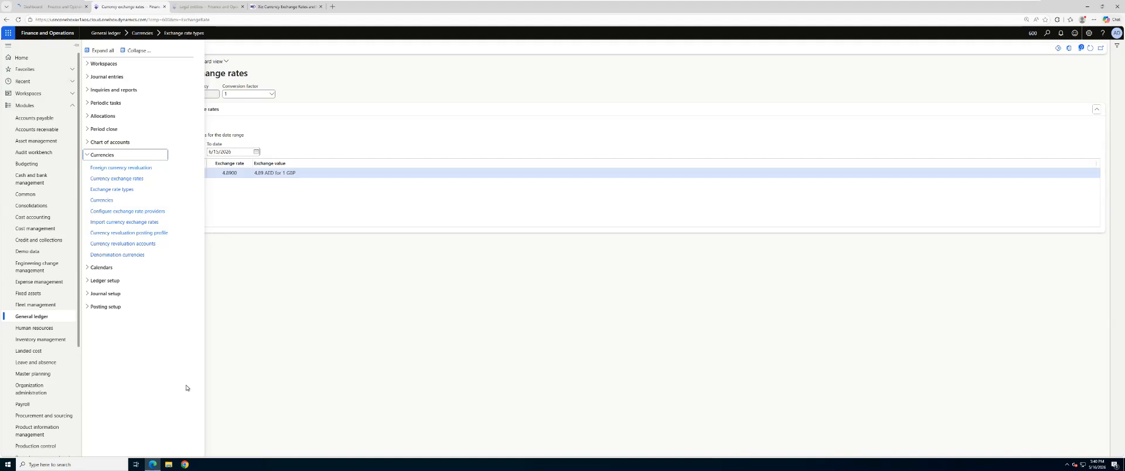
left_click(108, 225)
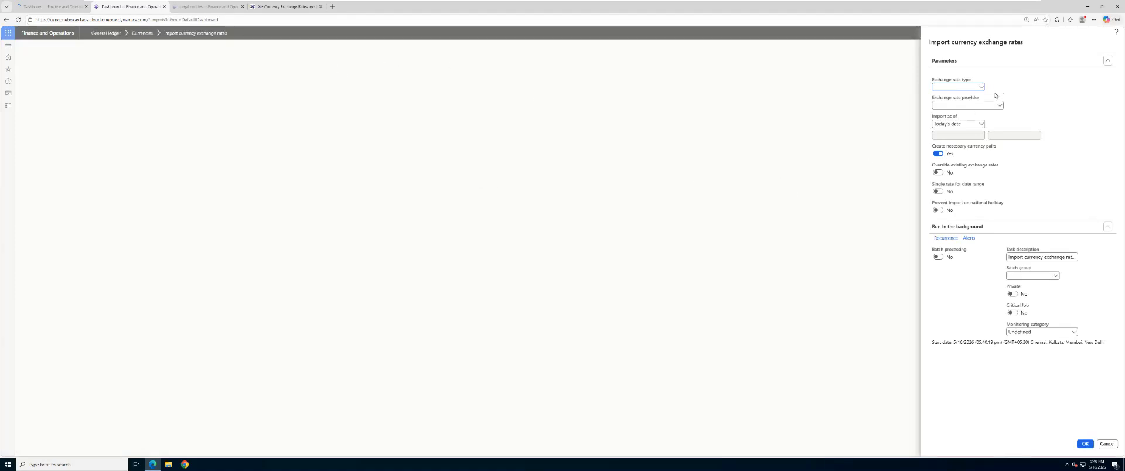
left_click(981, 87)
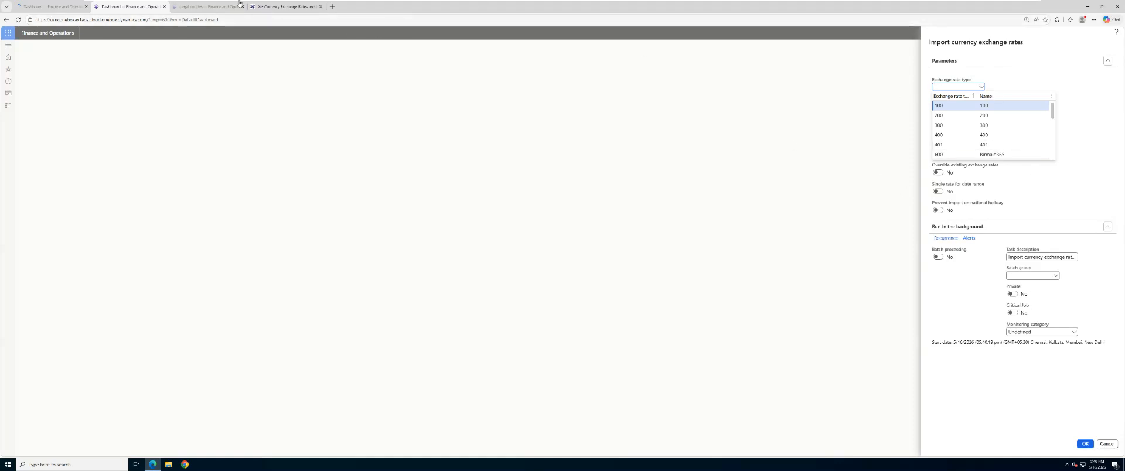
left_click(1108, 445)
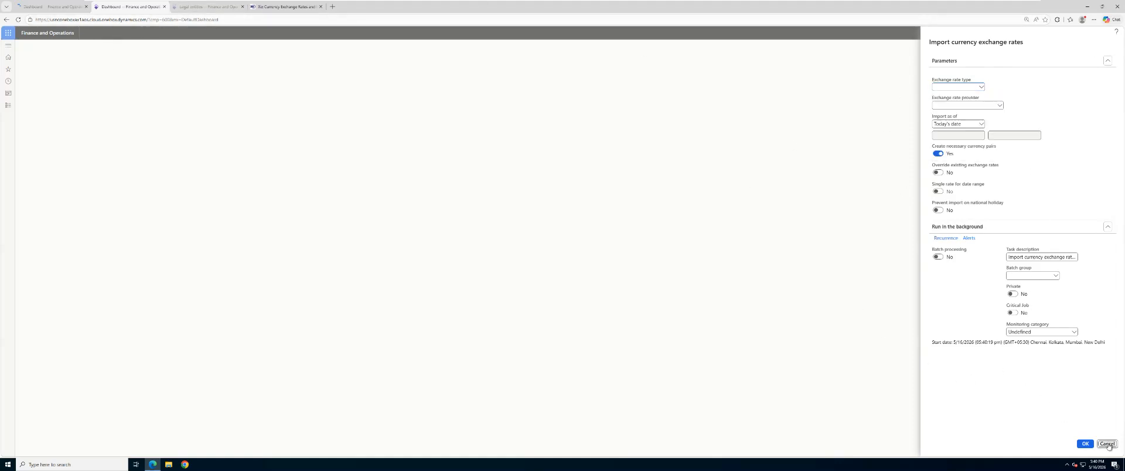
Step: Open Configure exchange rate providers under General ledger and add the Central Bank of the Russian Federation provider
left_click(8, 105)
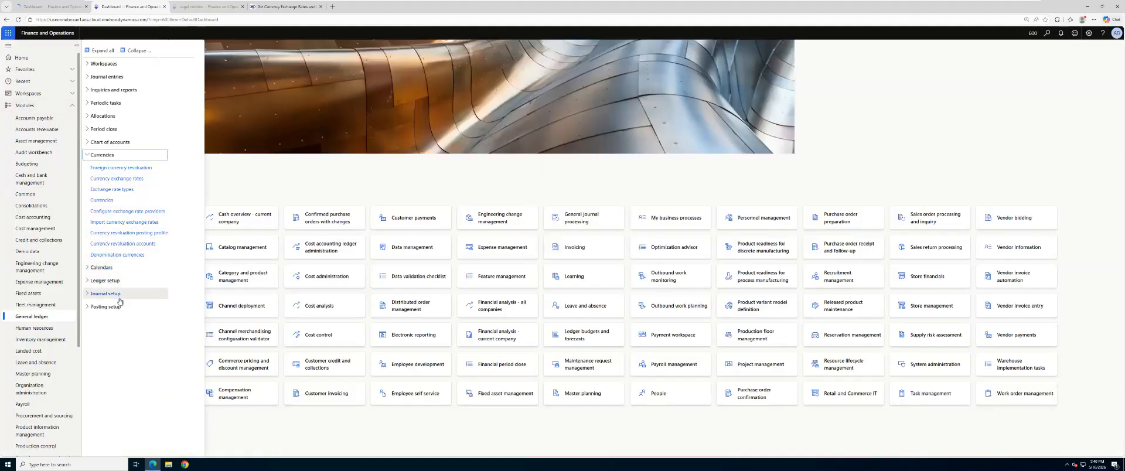
left_click(136, 214)
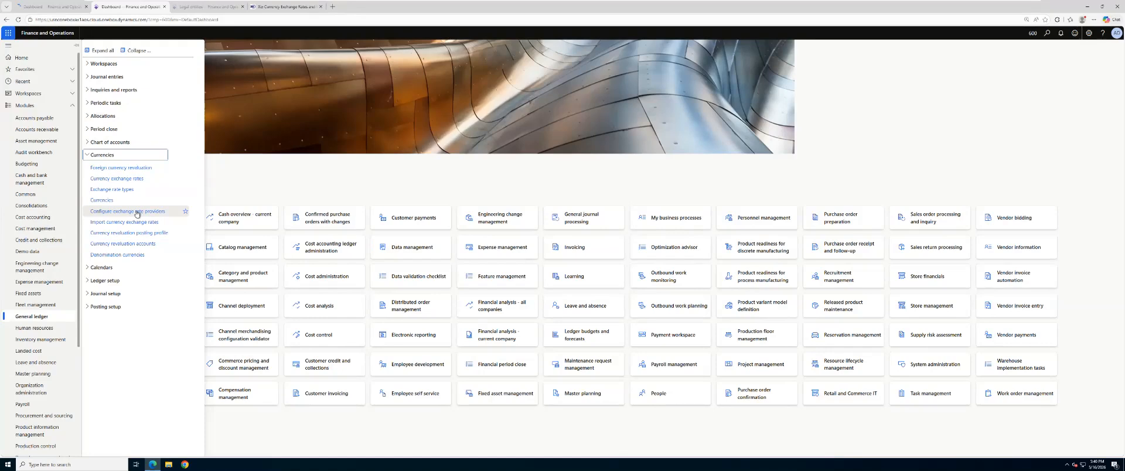
left_click(137, 212)
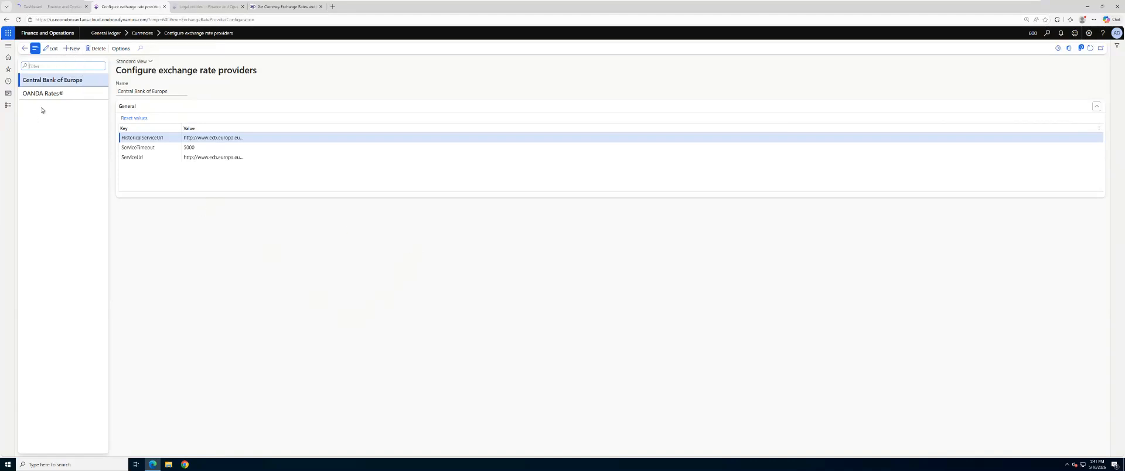
left_click(73, 49)
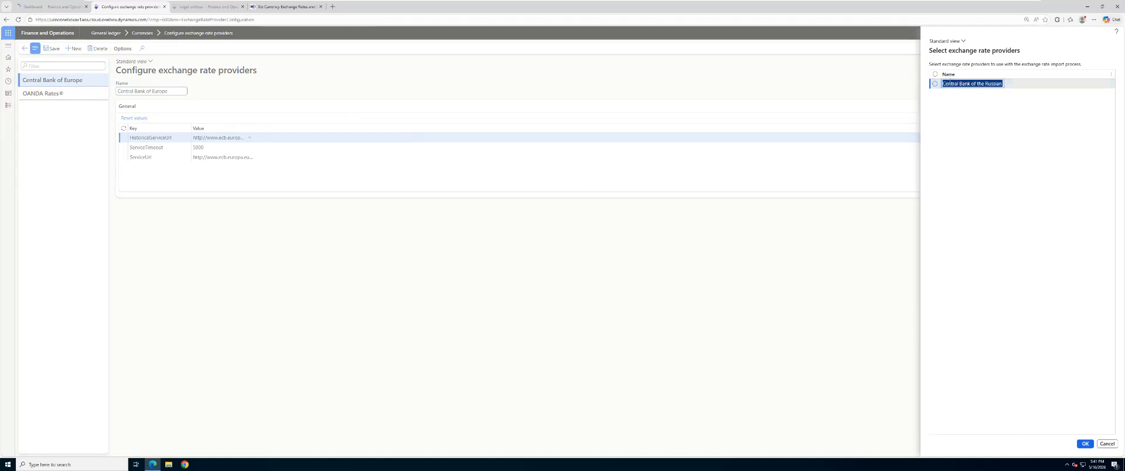
left_click(935, 85)
left_click(1087, 445)
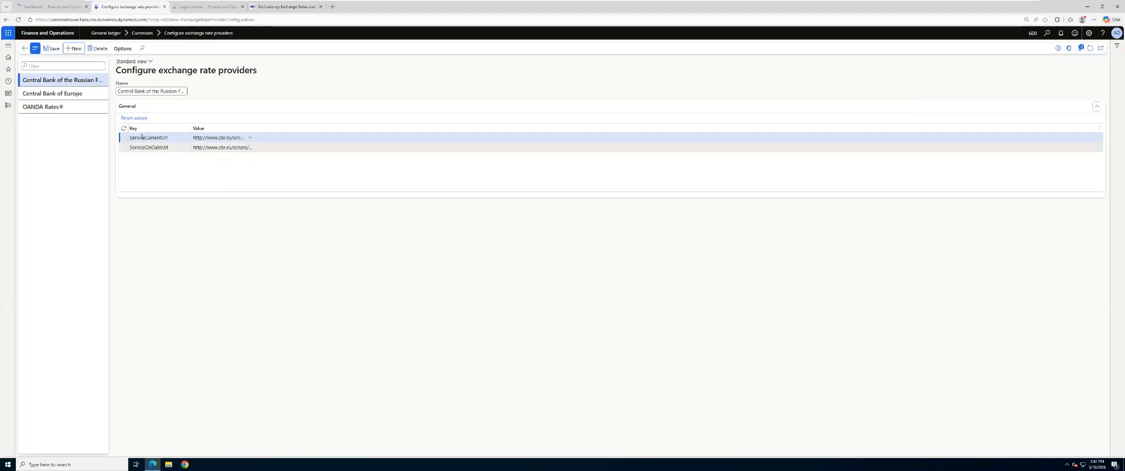
Step: Check for further selectable providers and review the Central Bank of Europe and OANDA Rates configurations, opening OANDA's API key value
left_click(80, 50)
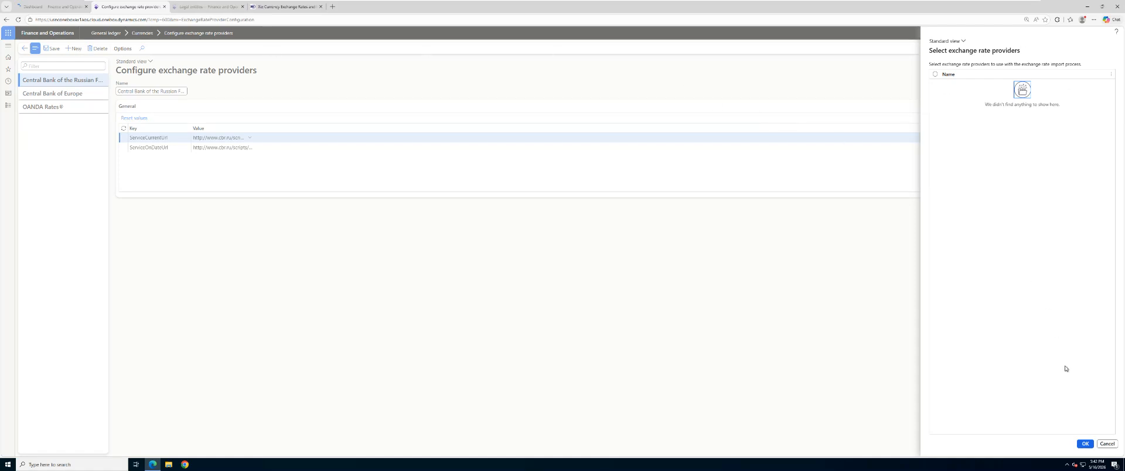
left_click(1085, 444)
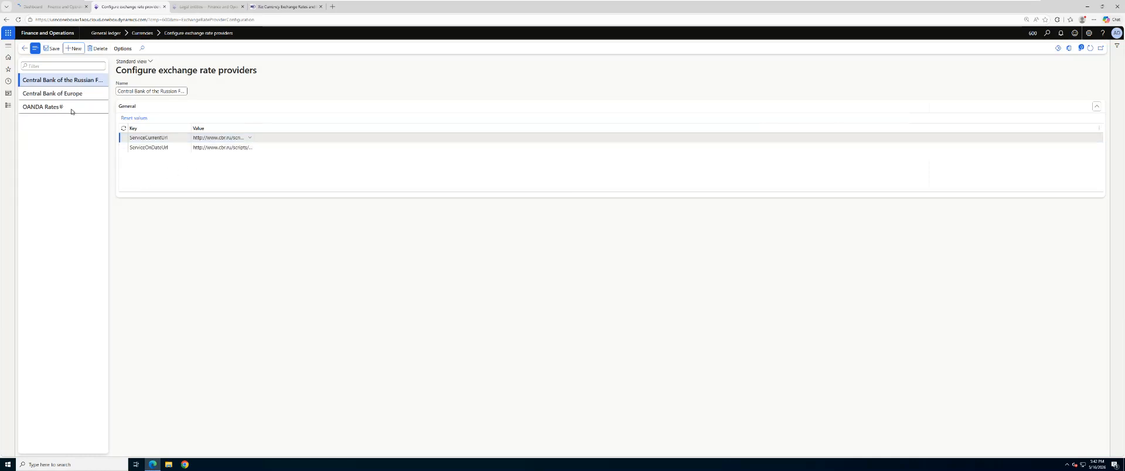
left_click(53, 93)
left_click(50, 109)
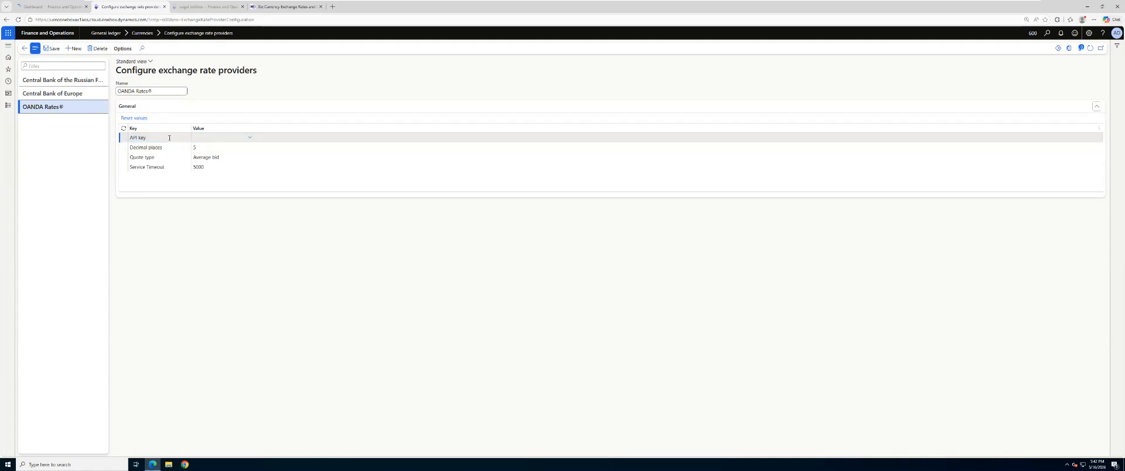
double_click(34, 107)
triple_click(44, 109)
left_click(224, 138)
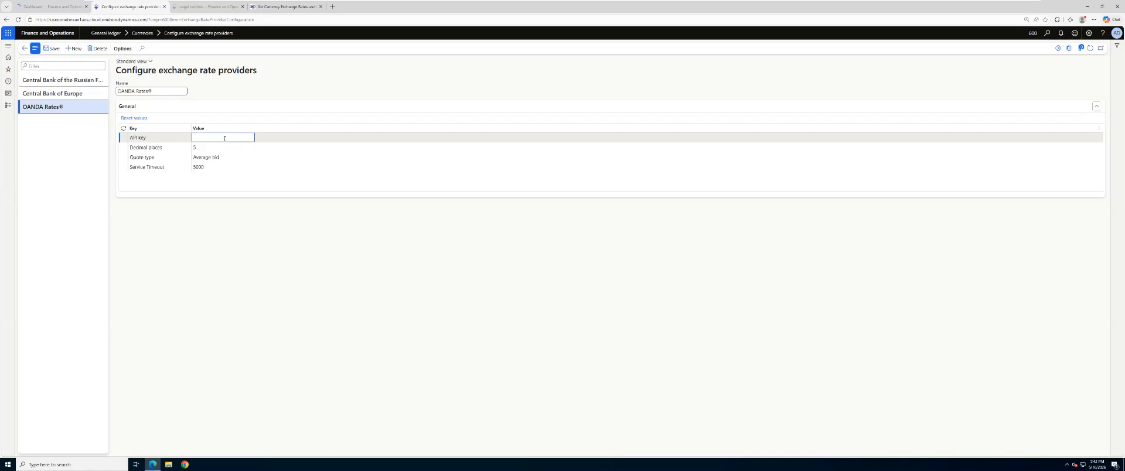